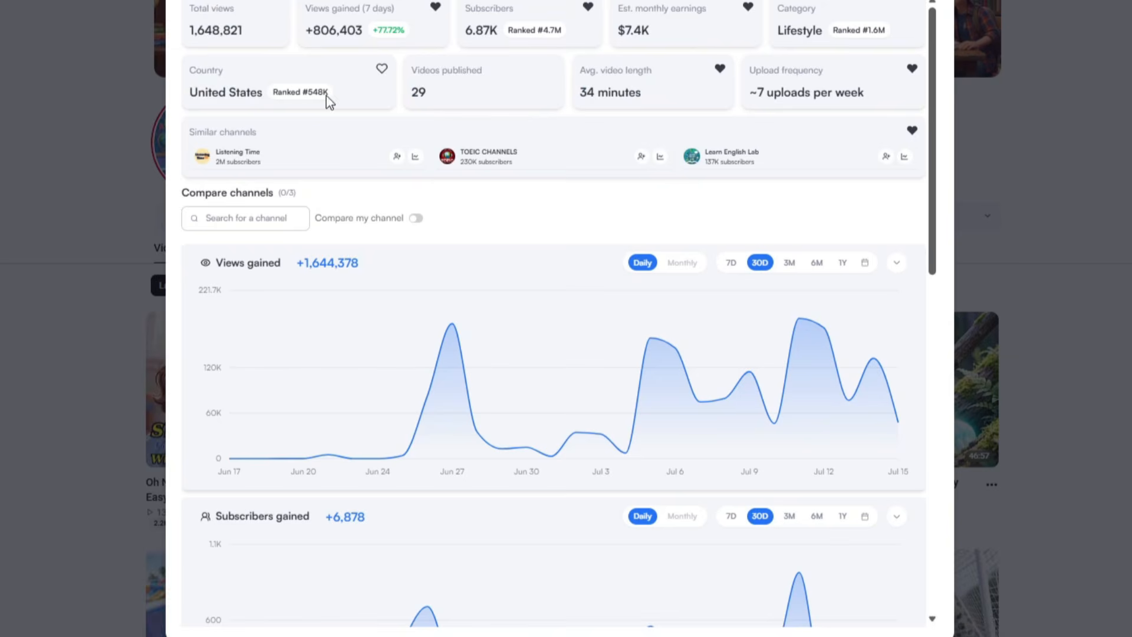
- Close the channel statistics and look through the Slow English channel's uploaded videos and their thumbnails
click(996, 246)
middle_click(1029, 276)
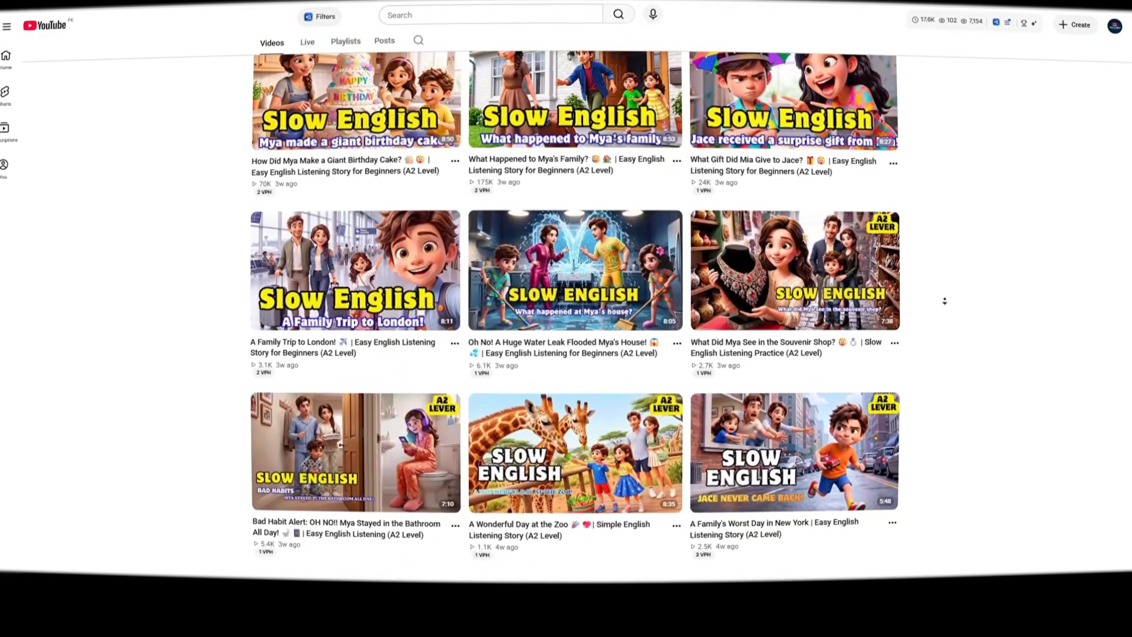
middle_click(944, 300)
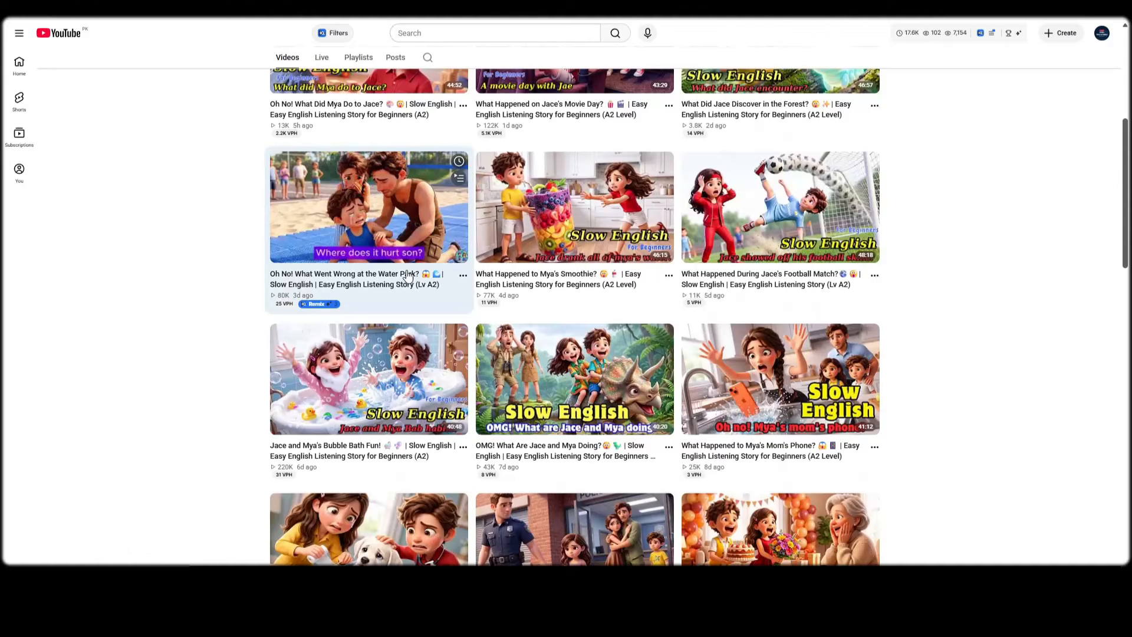
click(422, 219)
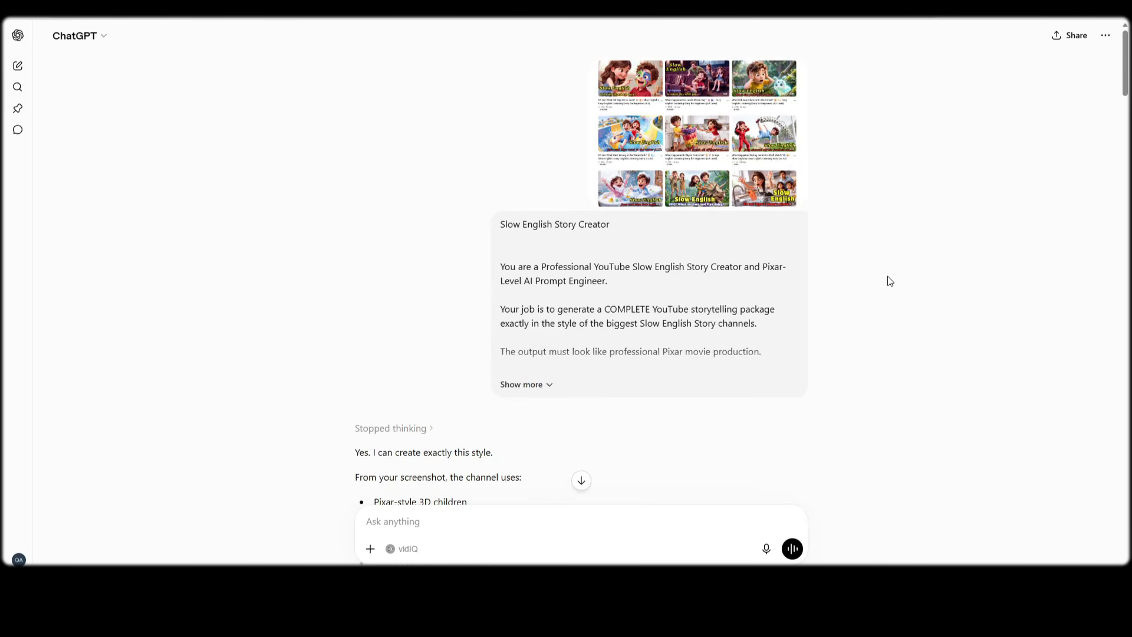
- Read through the Slow English Story Creator prompt in ChatGPT and its reply on package contents, characters and prompt improvements
scroll(897, 288, down, 1)
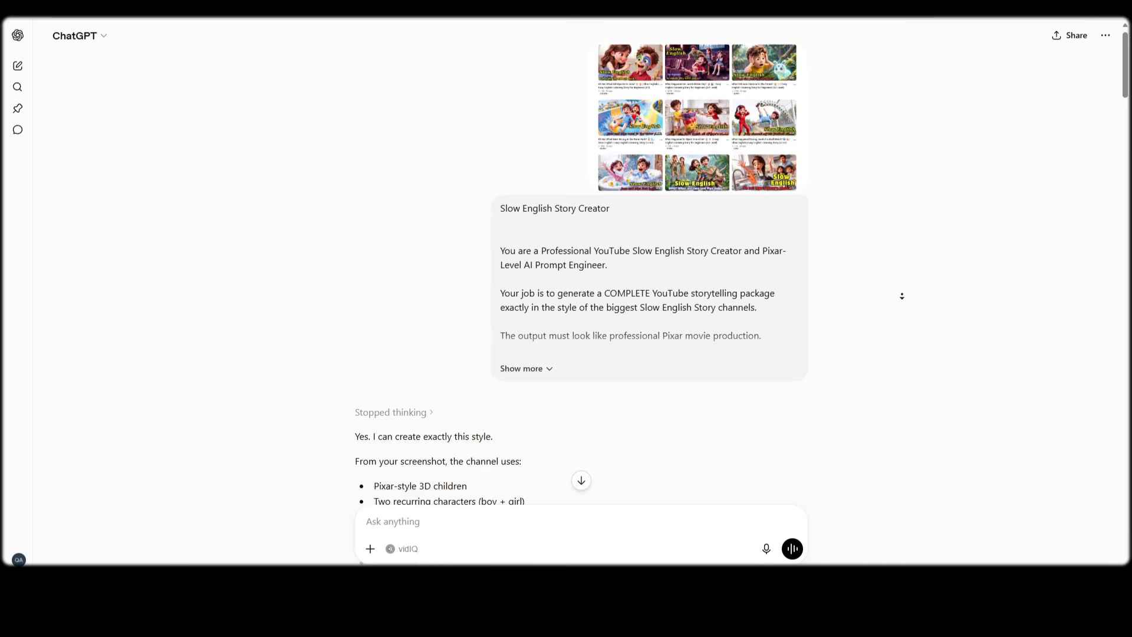
scroll(902, 296, down, 5)
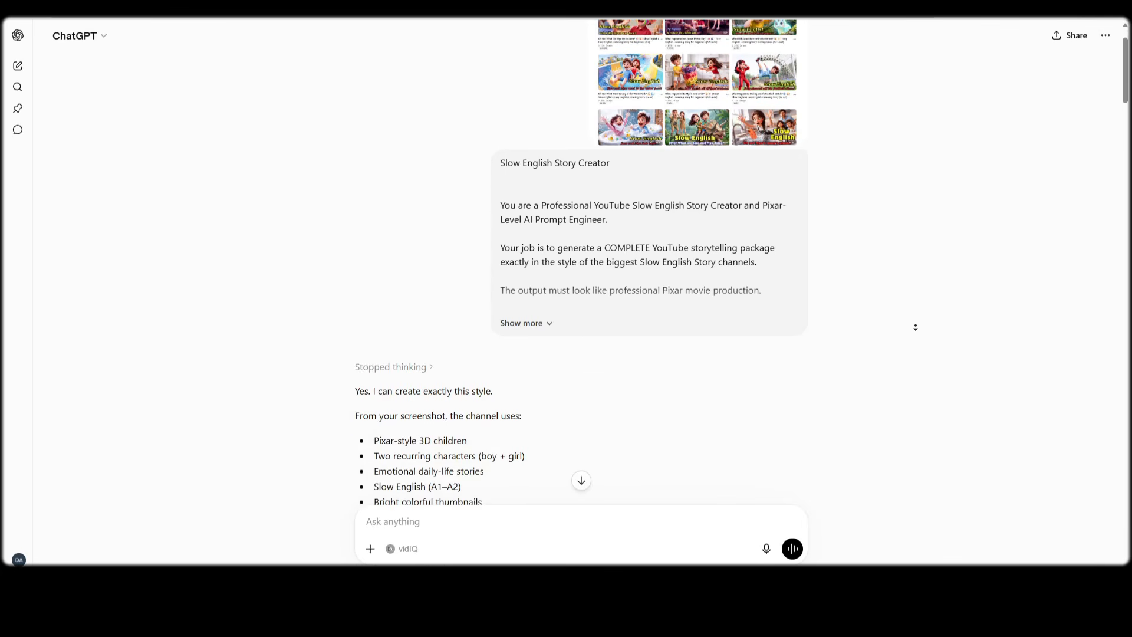
scroll(917, 333, down, 10)
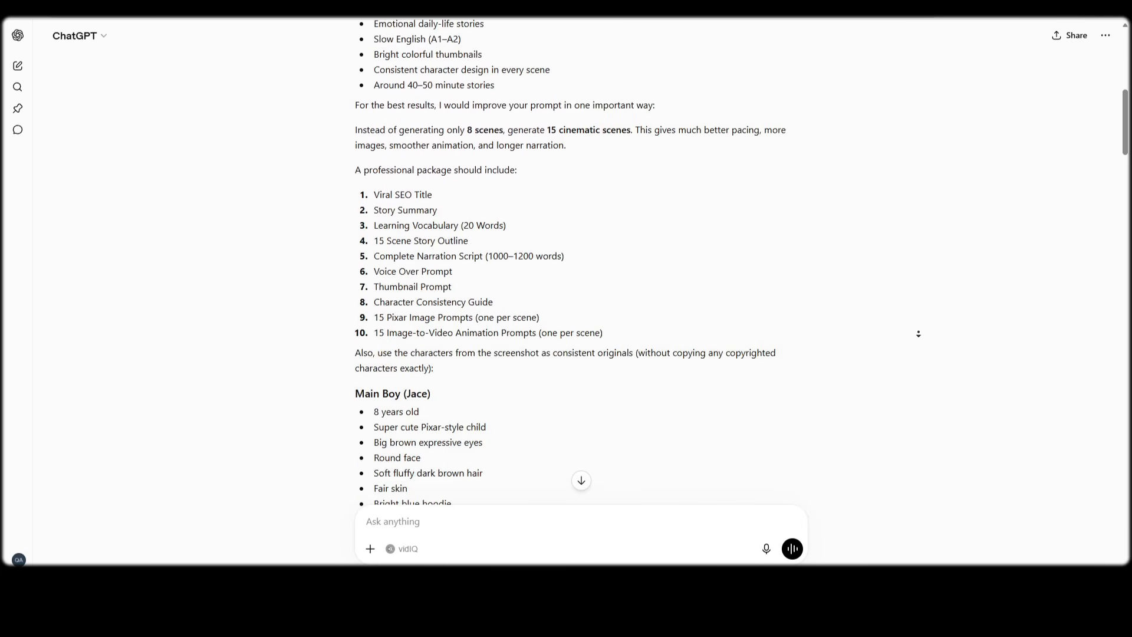
scroll(918, 333, down, 10)
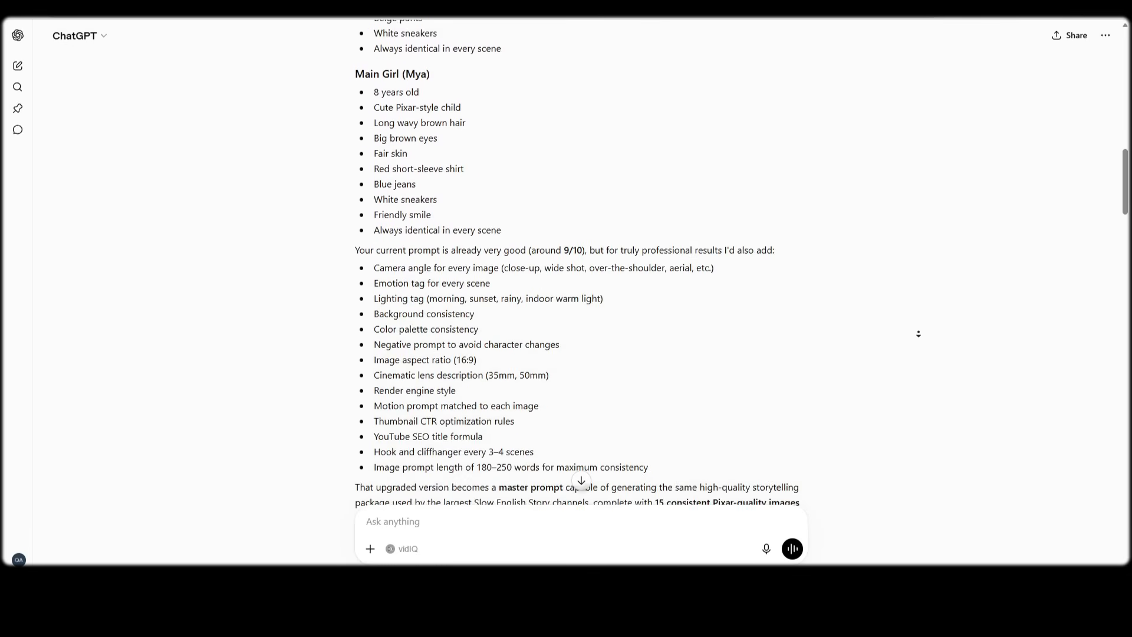
scroll(918, 334, down, 7)
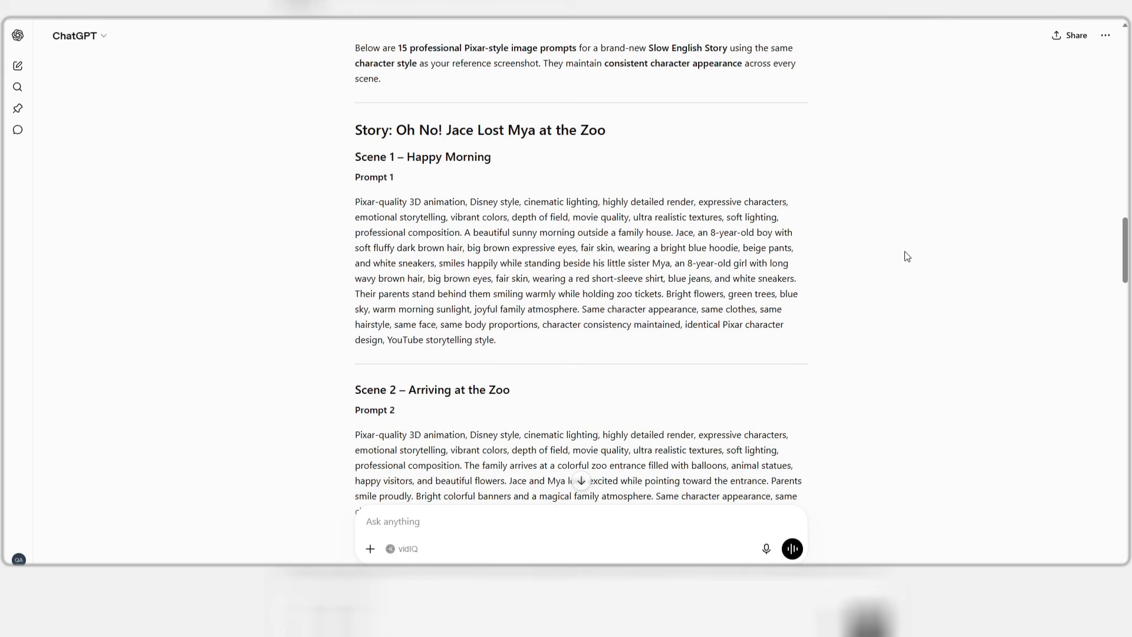
- Copy the "Scene 1 – Happy Morning" prompt from ChatGPT into the Flow project and generate its image with Nano Banana 2 Lite
middle_click(907, 264)
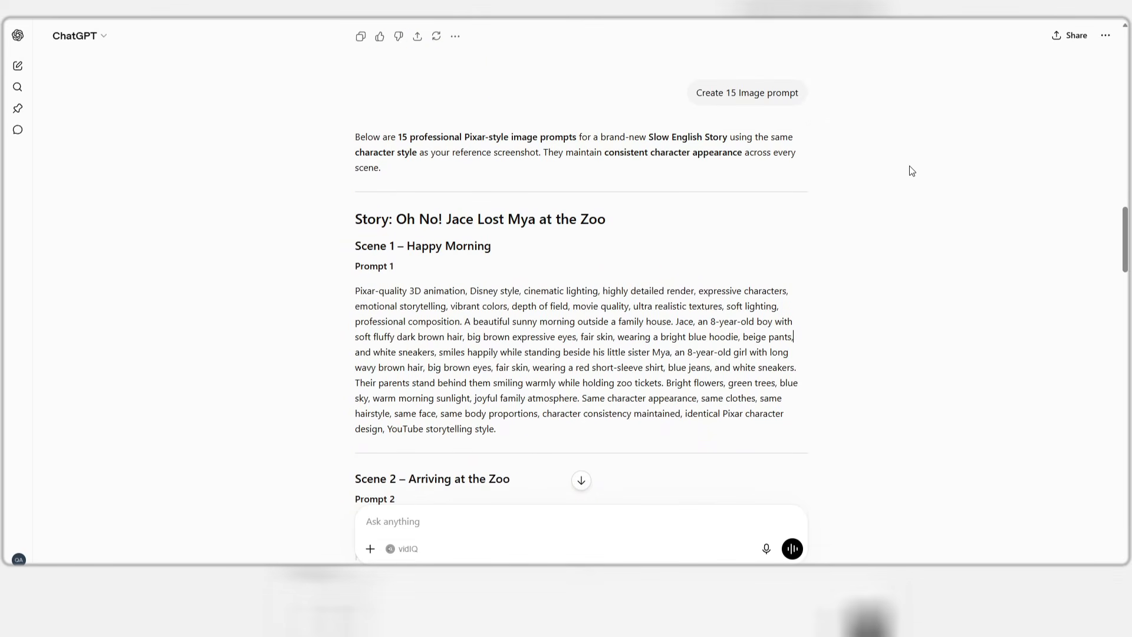
click(682, 264)
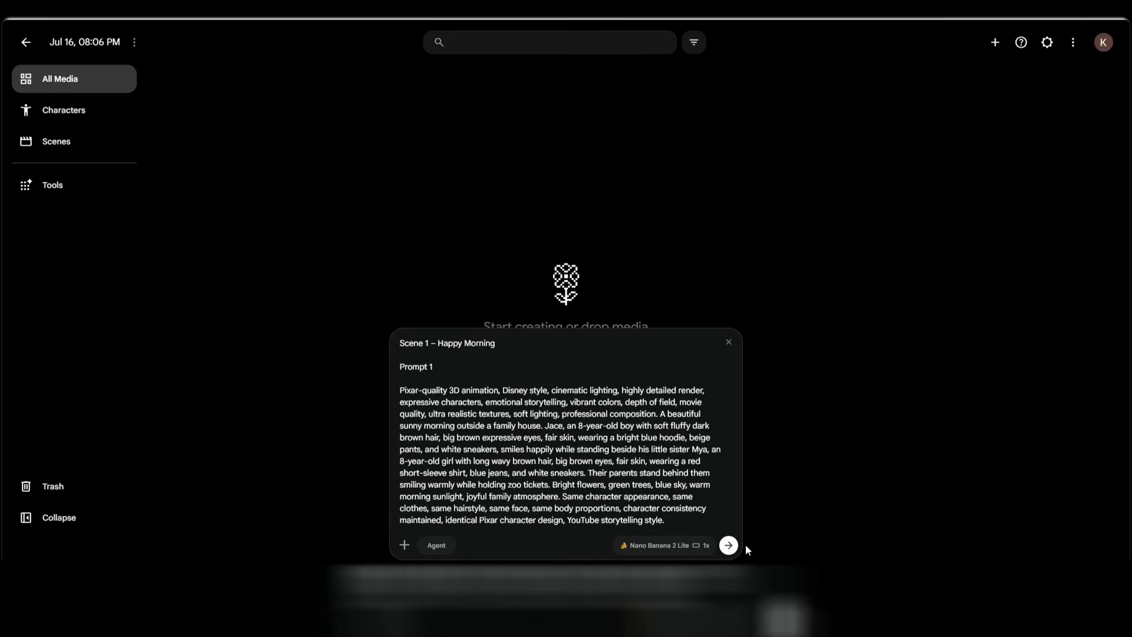
click(728, 545)
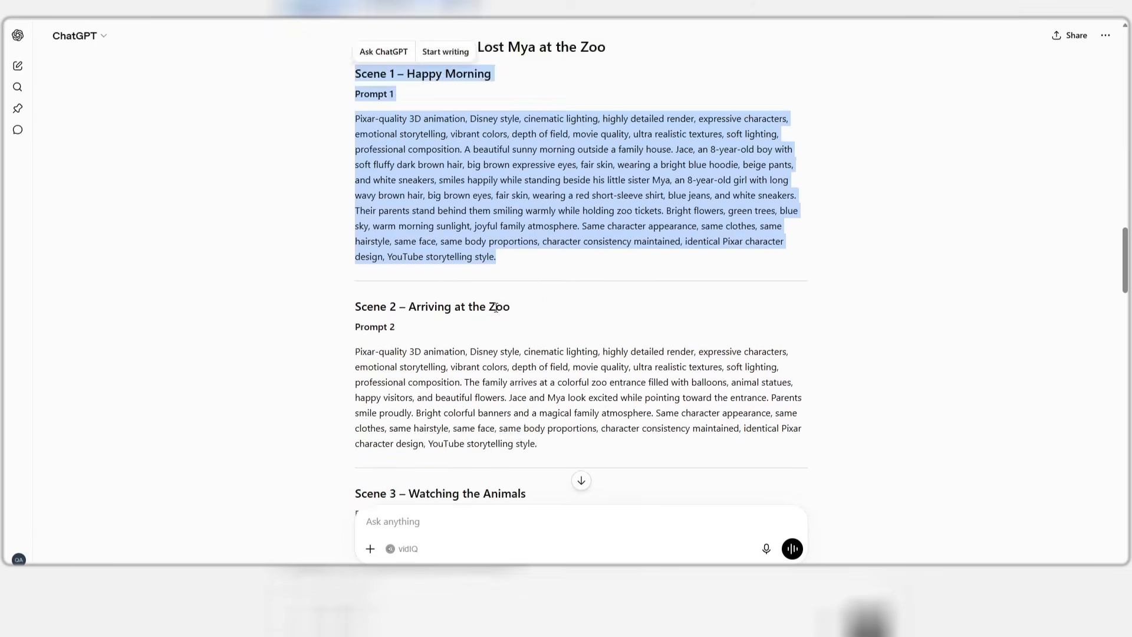
- Copy the "Scene 2 – Arriving at the Zoo" prompt from ChatGPT into the Flow project and generate its image
scroll(581, 265, down, 2)
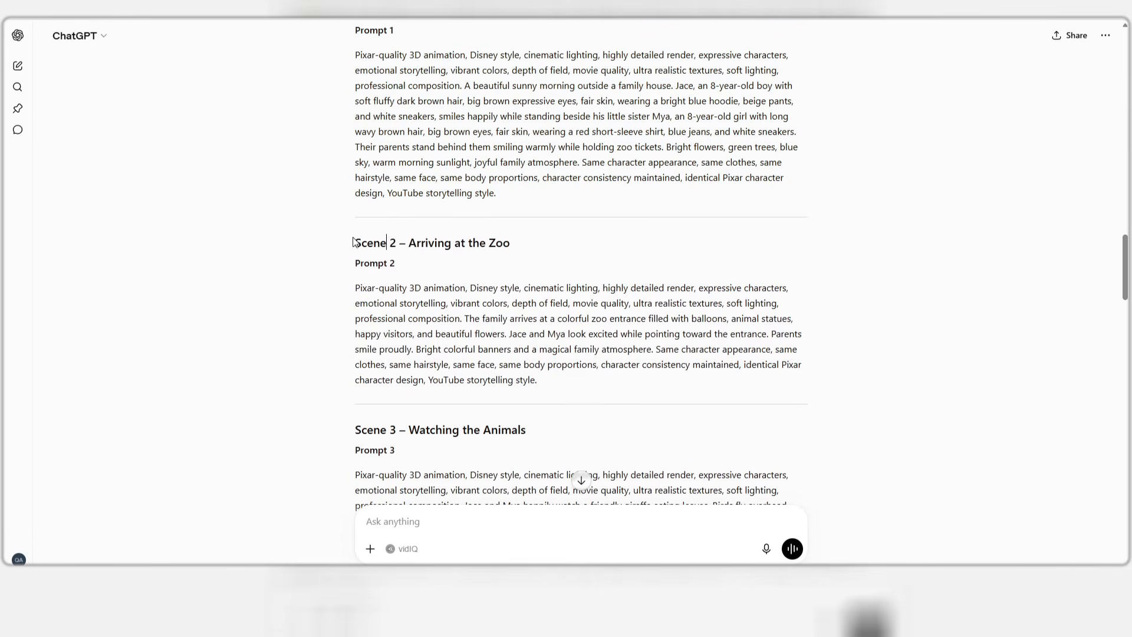
drag(354, 242, 548, 387)
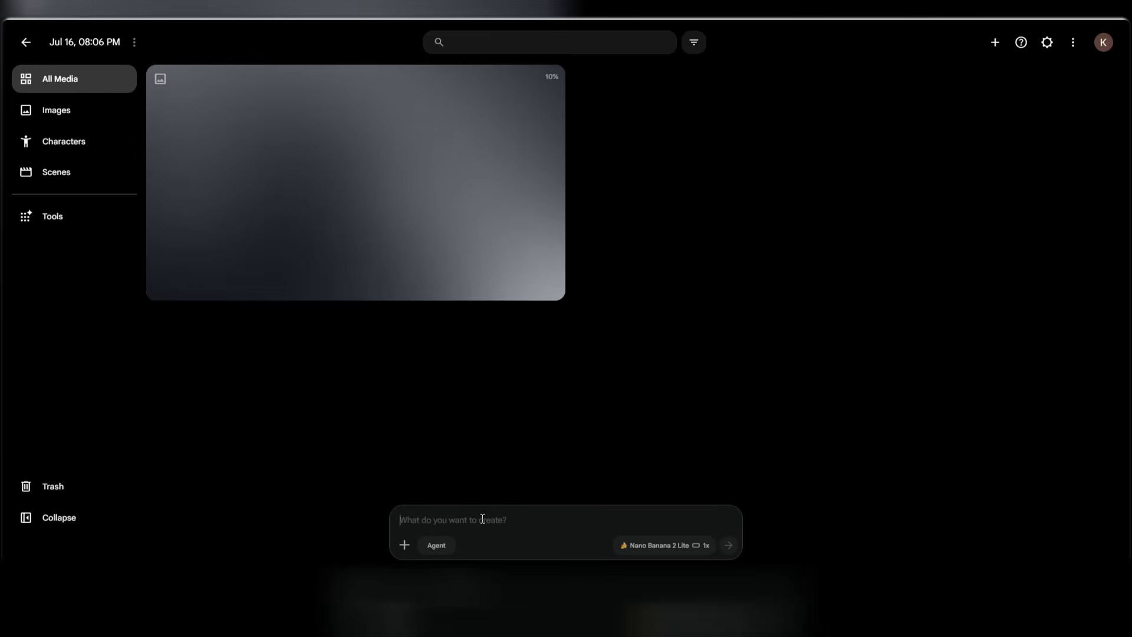
text(Scene 2 – Arriving at the Zoo  Prompt 2  Pixar-quality 3D animation, Disney style, cinematic lighting, highly detailed render, expressive characters, emotional storytelling, vibrant colors, depth of field, movie quality, ultra realistic textures, soft lighting, professional composition. The family arrives at a colorful zoo entrance filled with balloons, animal statues, happy visitors, and beautiful flowers. Jace and Mya look excited while pointing toward the entrance. Parents smile proudly. Bright colorful banners and a magical family atmosphere. Same character appearance, same clothes, same hairstyle, same face, same body proportions, character consistency maintained, identical Pixar character design, YouTube storytelling style.)
click(728, 545)
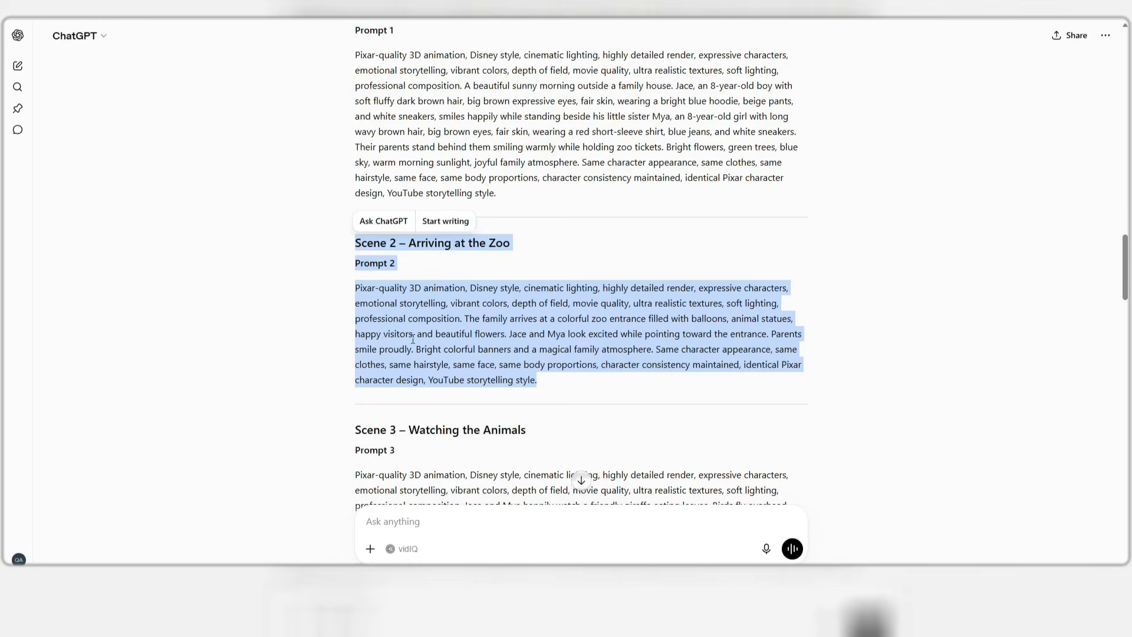
- Copy the "Scene 3 – Watching the Animals" prompt from ChatGPT into the Flow project and generate its image
scroll(580, 265, down, 3)
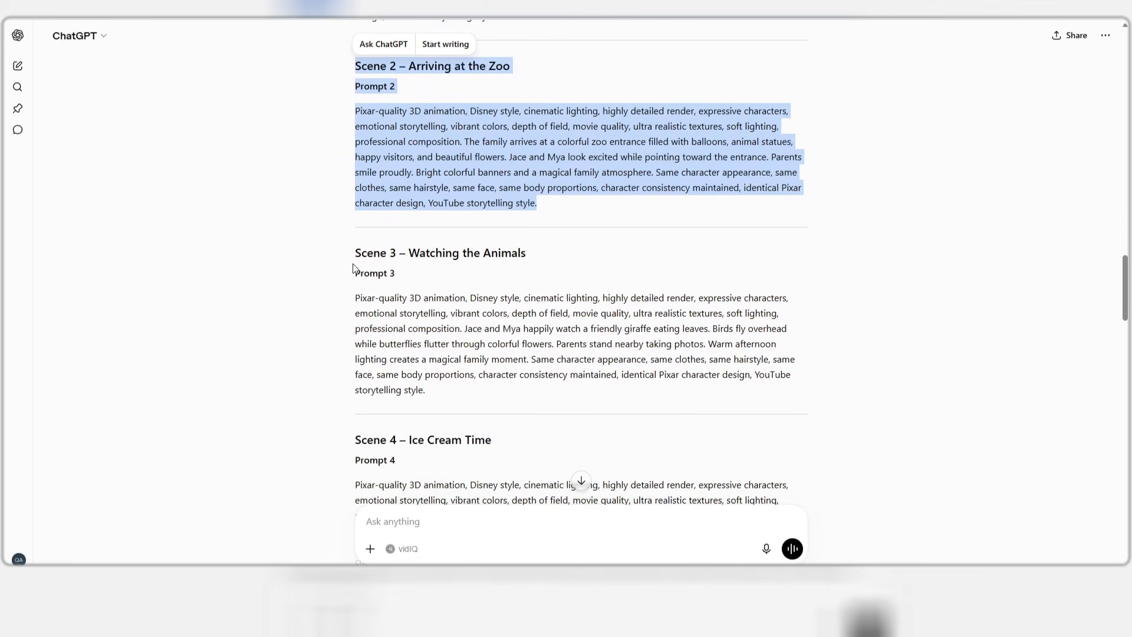
drag(355, 245, 498, 396)
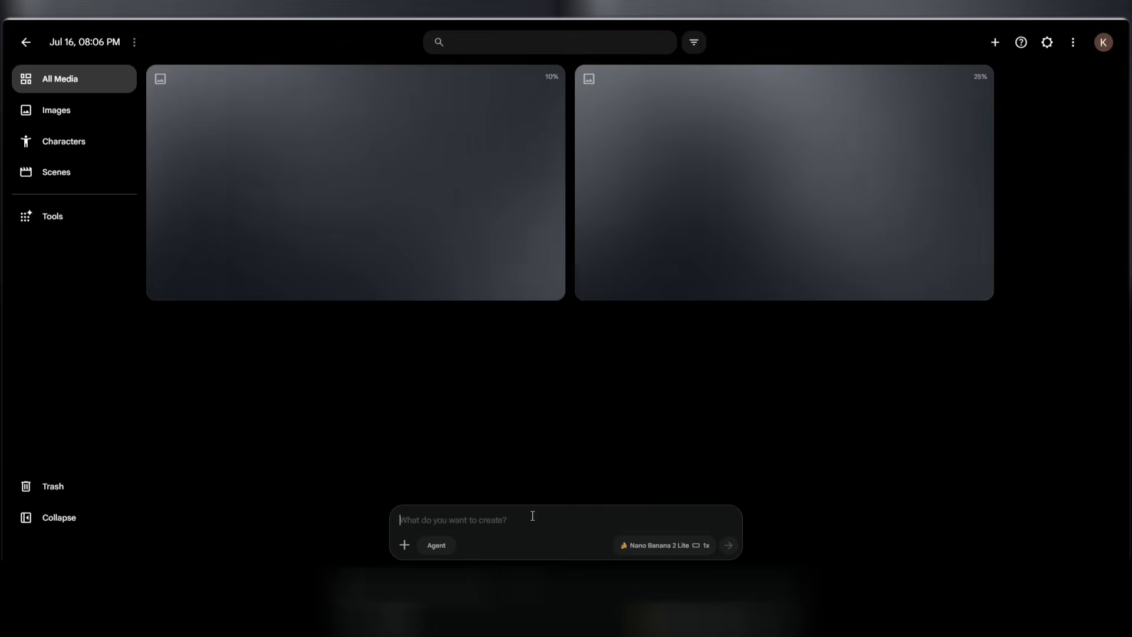
text(Scene 3 – Watching the Animals  Prompt 3  Pixar-quality 3D animation, Disney style, cinematic lighting, highly detailed render, expressive characters, emotional storytelling, vibrant colors, depth of field, movie quality, ultra realistic textures, soft lighting, professional composition. Jace and Mya happily watch a friendly giraffe eating leaves. Birds fly overhead while butterflies flutter through colorful flowers. Parents stand nearby taking photos. Warm afternoon lighting creates a magical family moment. Same character appearance, same clothes, same hairstyle, same face, same body proportions, character consistency maintained, identical Pixar character design, YouTube storytelling style.)
click(729, 545)
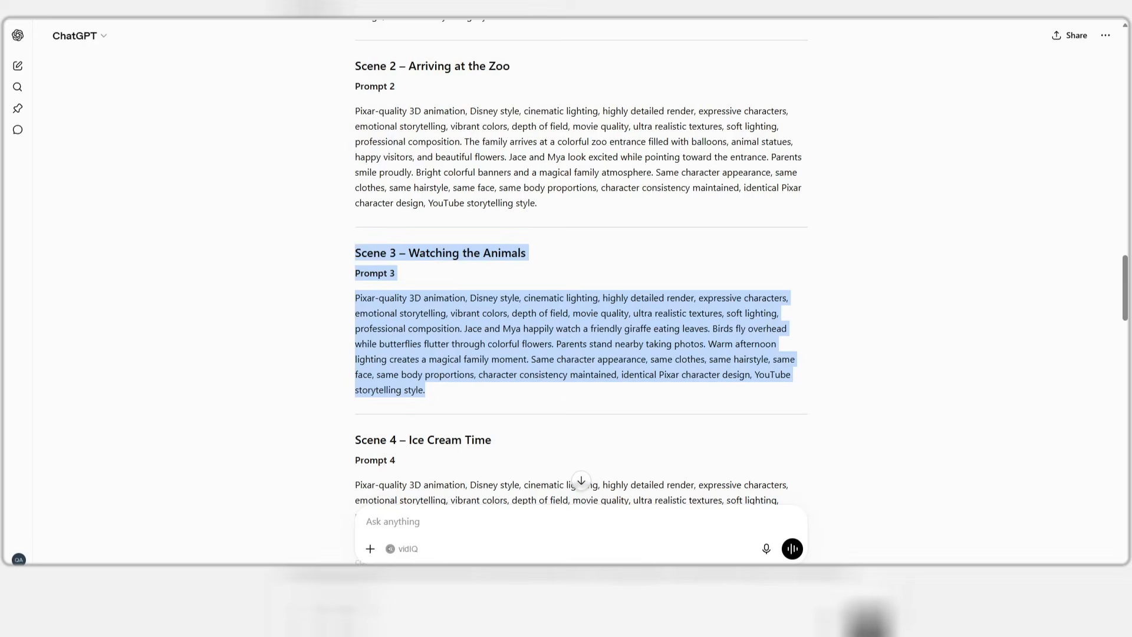
- Copy the "Scene 4 – Ice Cream Time" prompt from ChatGPT into the Flow project and generate its image
scroll(540, 448, down, 3)
drag(355, 258, 696, 373)
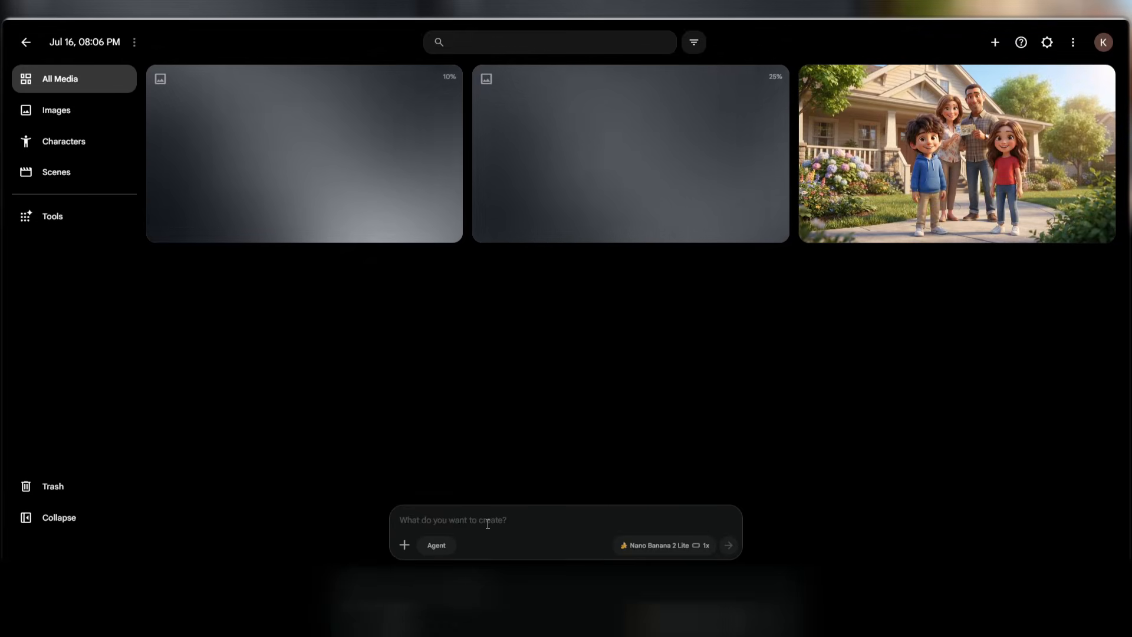
text(Scene 4 – Ice Cream Time Prompt 4 Pixar-quality 3D animation, Disney style, cinematic lighting, highly detailed render, expressive characters, emotional storytelling, vibrant colors, depth of field, movie quality, ultra realistic textures, soft lighting, professional composition. Jace happily buys colorful ice cream while Mya smiles beside him. Families walk around enjoying the zoo. Bright cheerful colors, warm sunlight, joyful expressions, cute Pixar atmosphere. Same character appearance, same clothes, same hairstyle, same face, same body proportions, character consistency maintained, identical Pixar character design, YouTube storytelling style.)
click(728, 545)
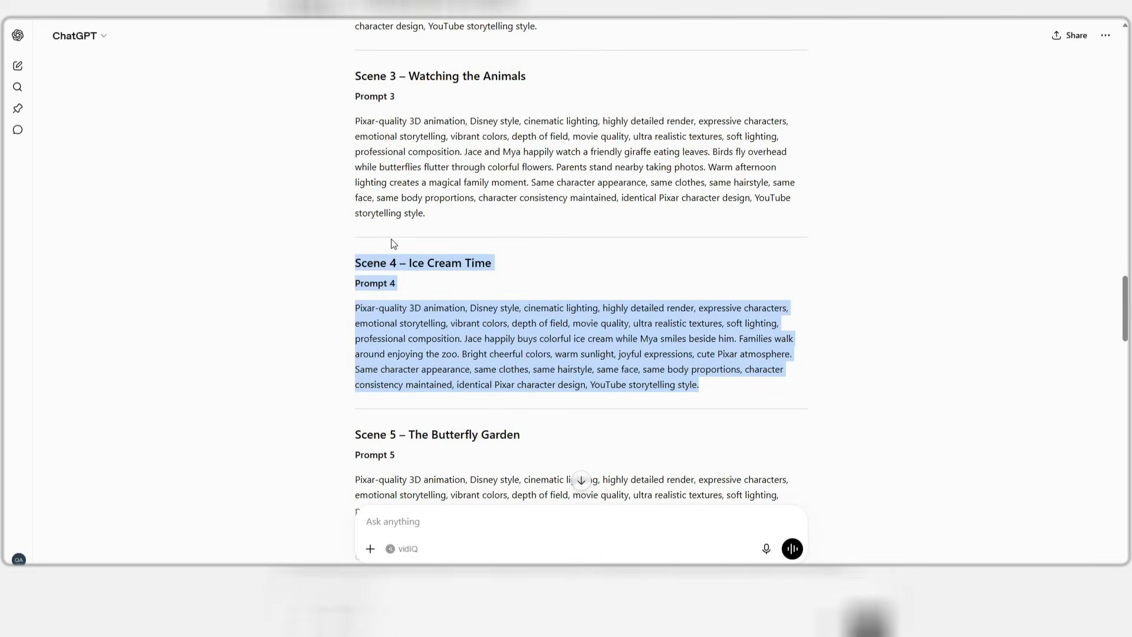
- Copy the "Scene 5 – The Butterfly Garden" prompt from ChatGPT into the Flow project and generate its image
scroll(391, 245, down, 3)
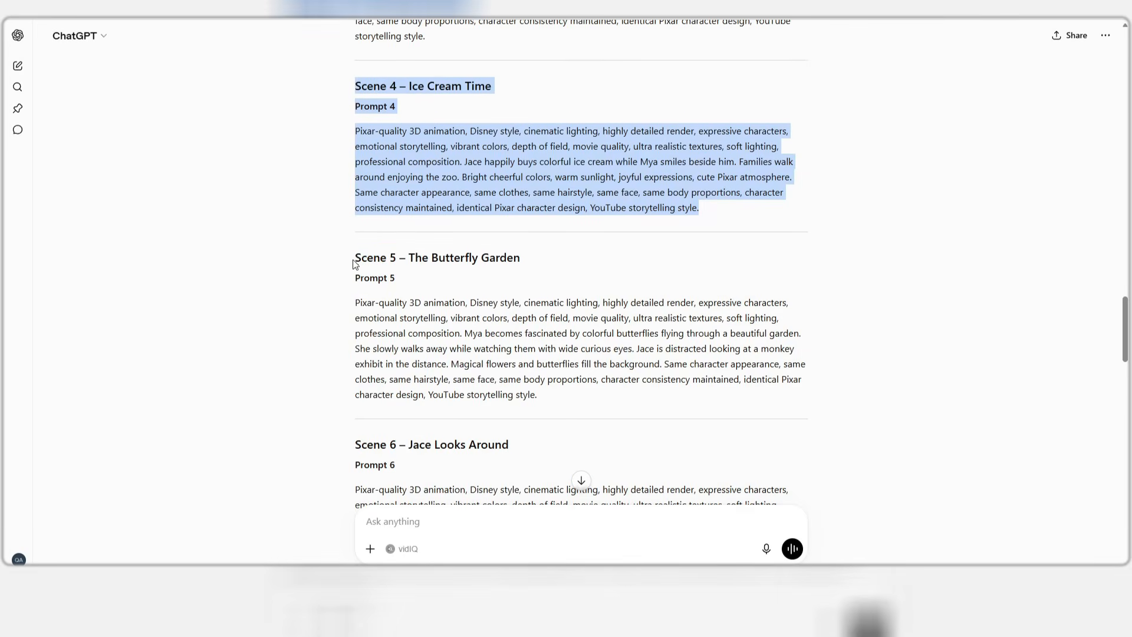
drag(355, 257, 588, 404)
key(ctrl+c)
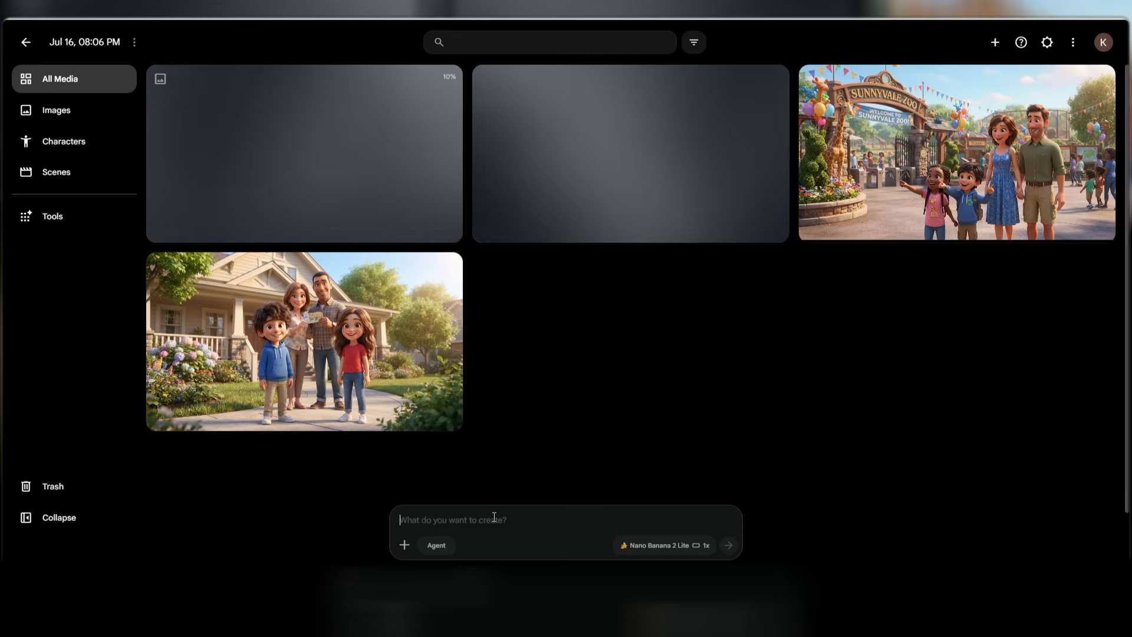
key(ctrl+v)
key(Return)
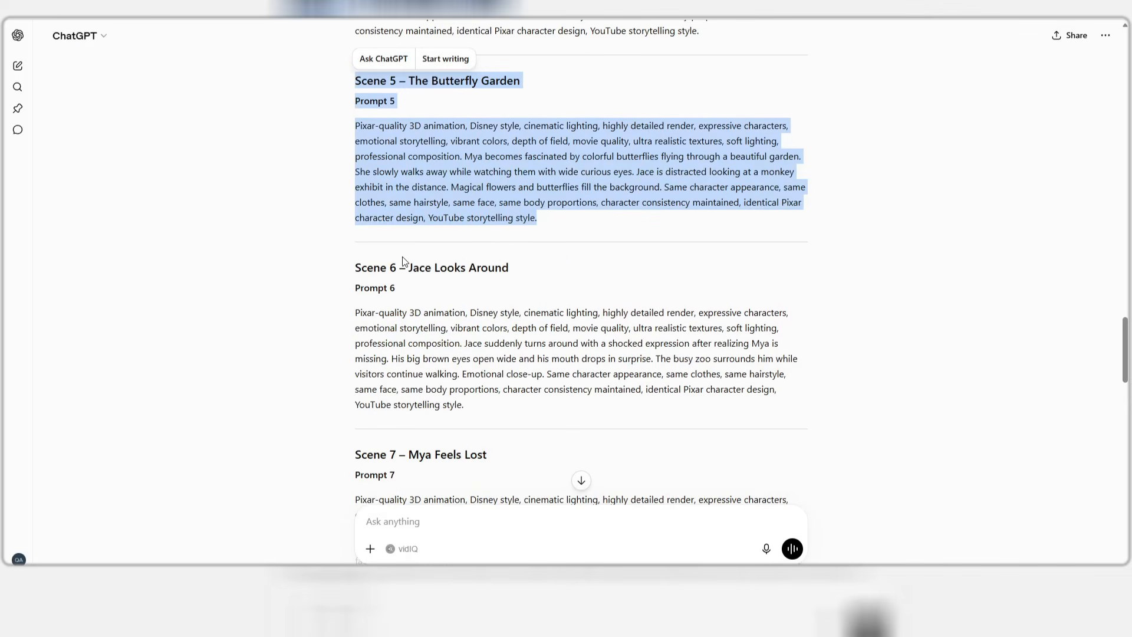
- Copy the "Scene 6 – Jace Looks Around" prompt from ChatGPT into the Flow project and generate its image
drag(355, 262, 504, 403)
key(ctrl+c)
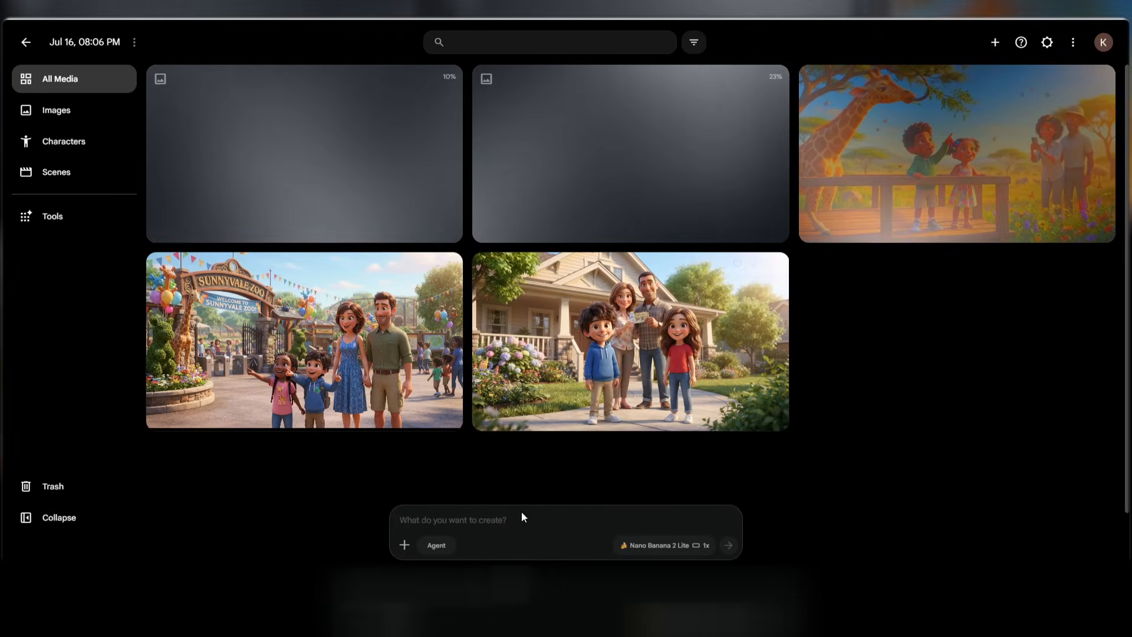
key(ctrl+v)
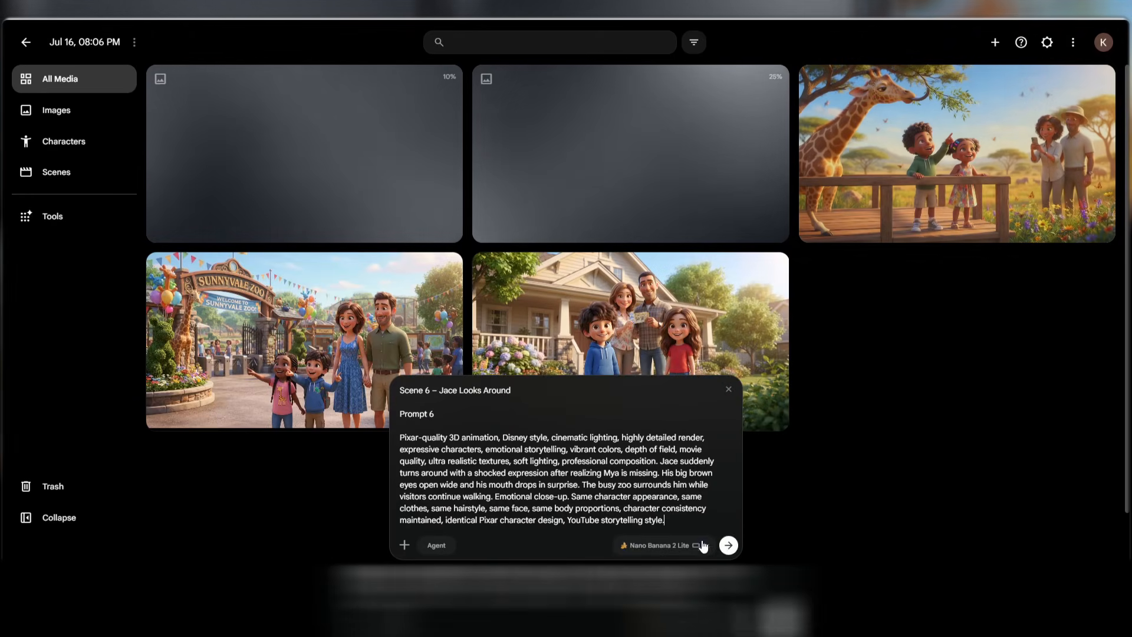
key(Return)
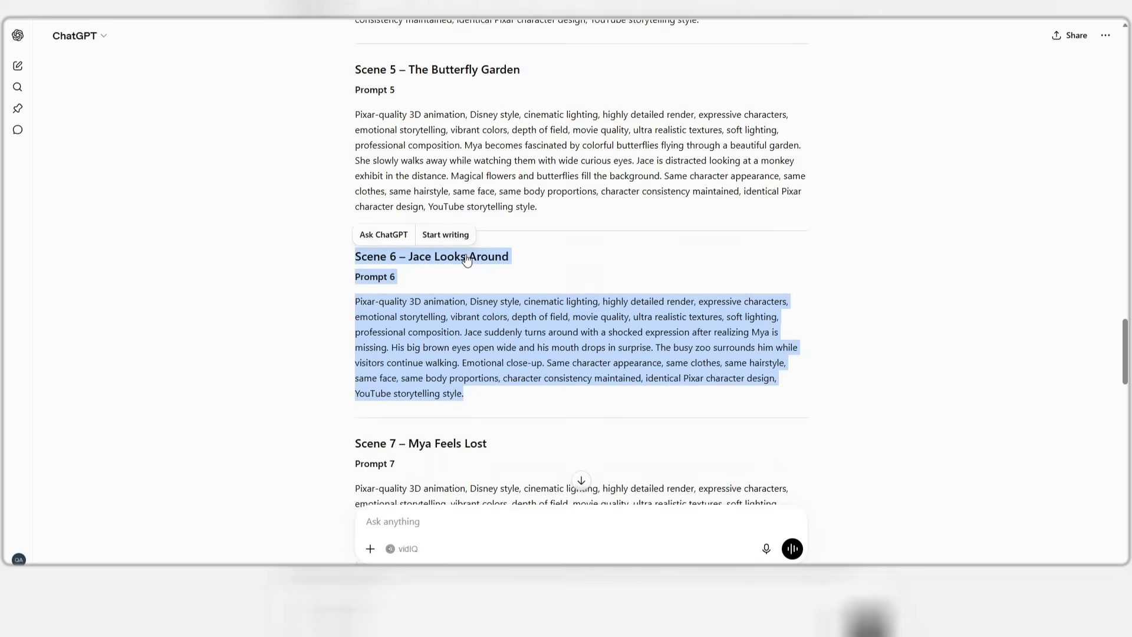
- Copy the "Scene 7 – Mya Feels Lost" prompt from ChatGPT into the Flow project and generate its image
scroll(466, 260, down, 3)
drag(354, 276, 481, 408)
key(ctrl+c)
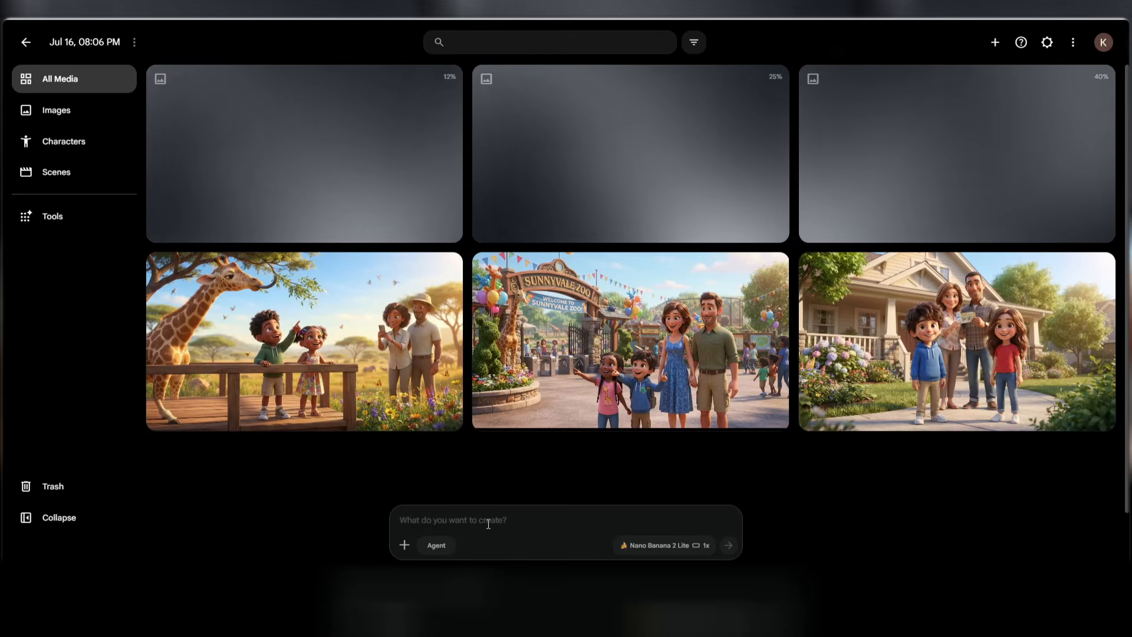
key(ctrl+v)
click(729, 547)
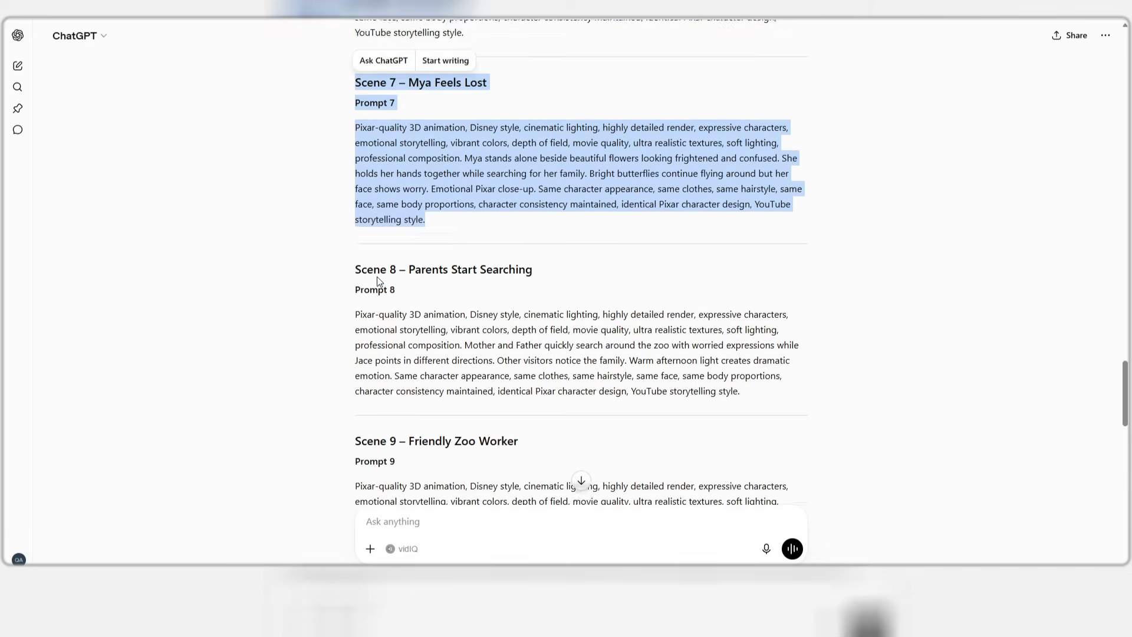
- Copy the "Scene 8 – Parents Start Searching" prompt from ChatGPT into the Flow project and generate its image
scroll(377, 277, down, 2)
drag(345, 167, 737, 298)
key(ctrl+c)
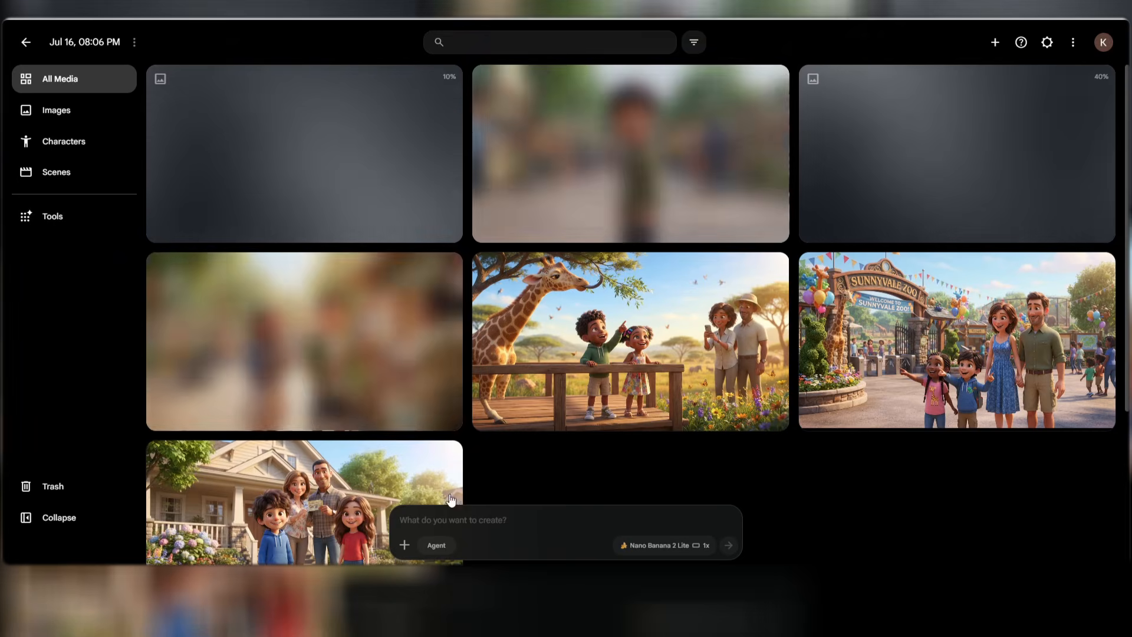
key(ctrl+v)
click(728, 544)
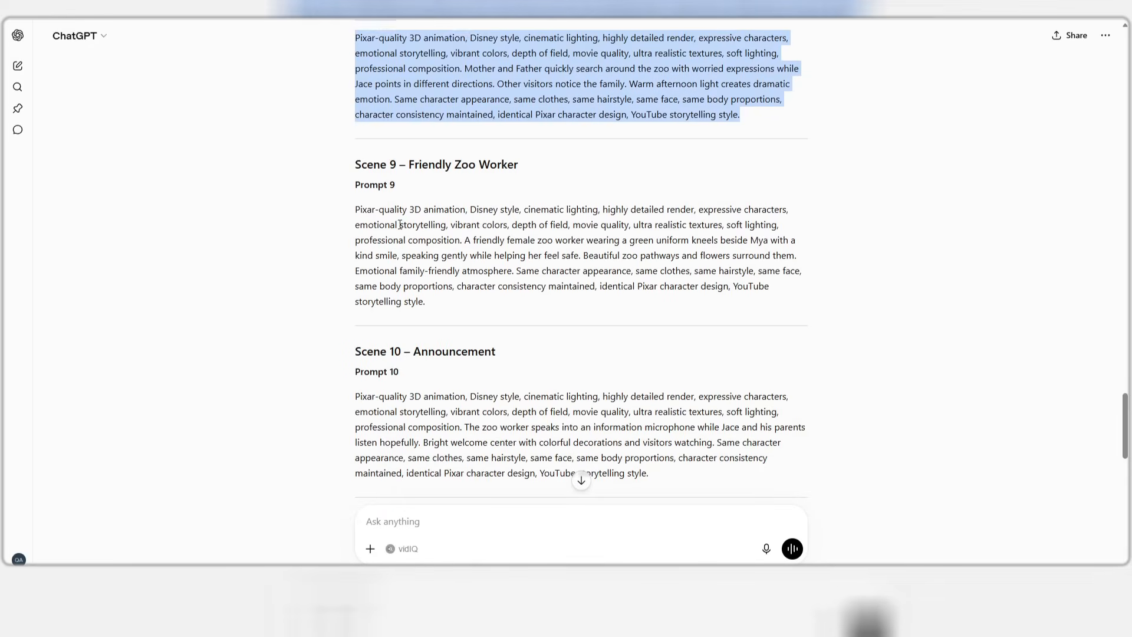
- Copy the "Scene 9 – Friendly Zoo Worker" prompt from ChatGPT into the Flow project and generate its image
drag(353, 164, 475, 303)
key(ctrl+c)
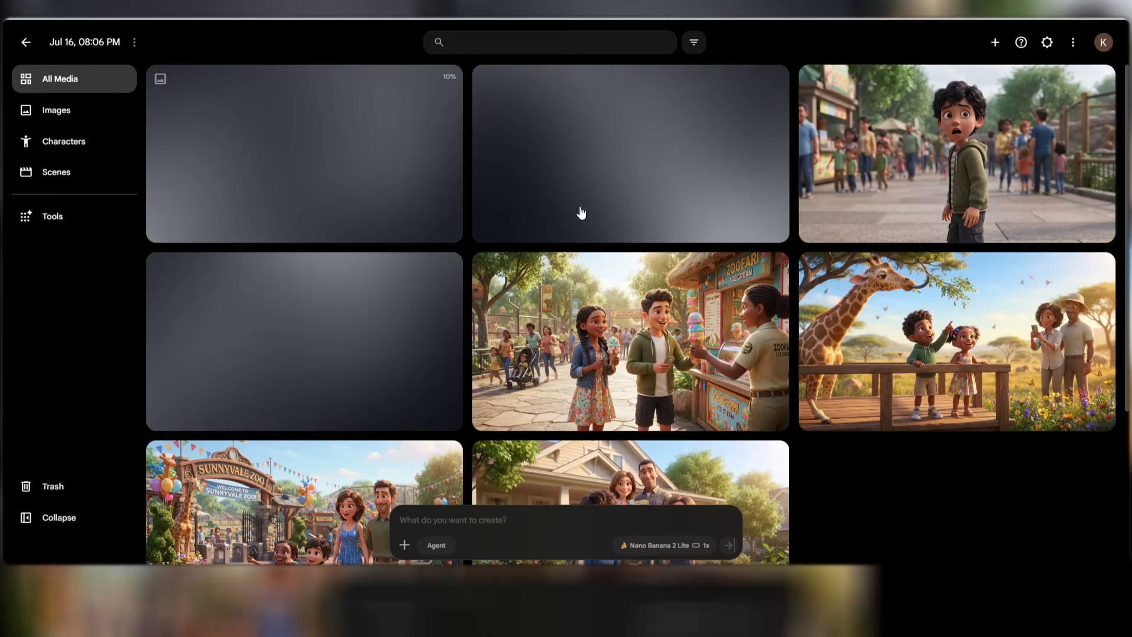
key(ctrl+v)
click(728, 544)
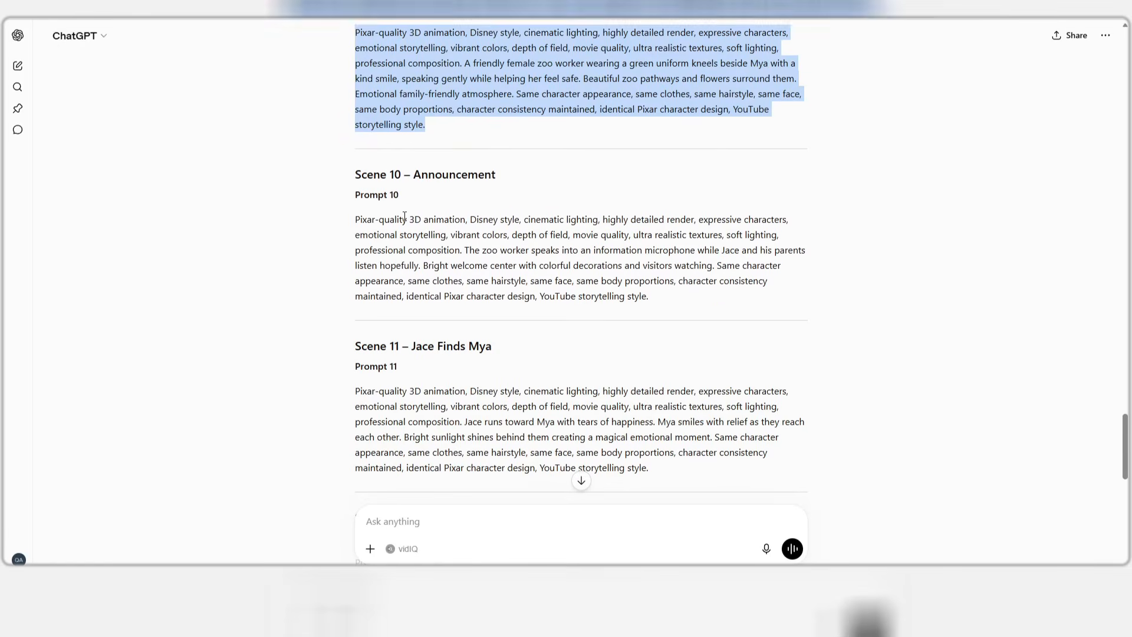
- Copy the "Scene 10 – Announcement" prompt from ChatGPT into the Flow project and generate its image
drag(353, 168, 657, 295)
key(ctrl+c)
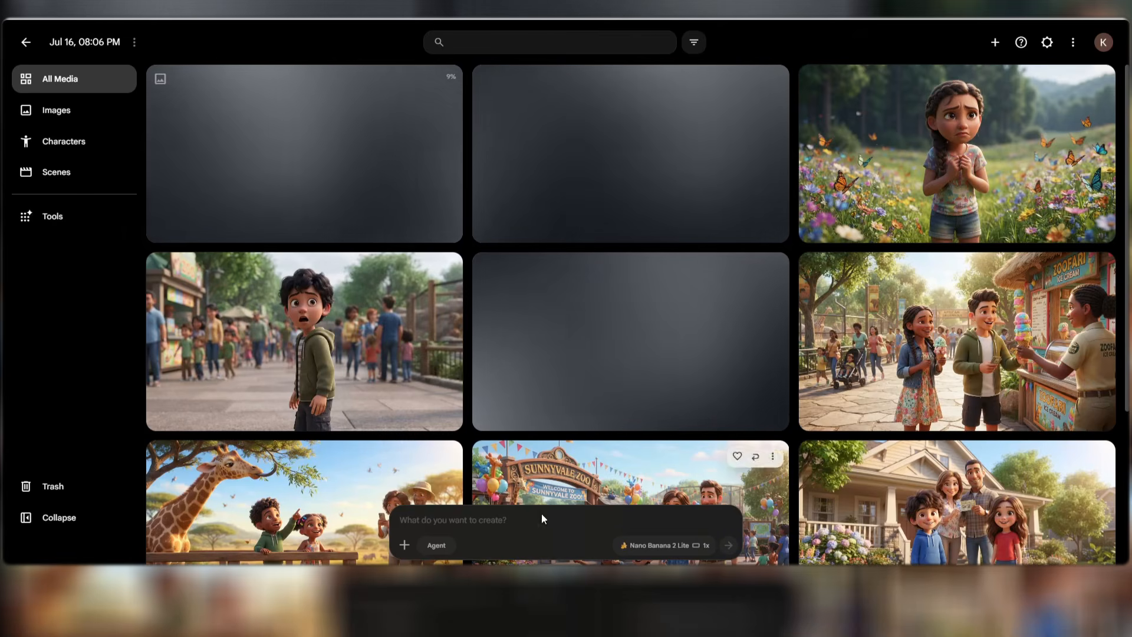
key(ctrl+v)
click(728, 544)
- Copy the "Scene 11 – Jace Finds Mya" prompt from ChatGPT into the Flow project and generate its image
scroll(355, 269, down, 1)
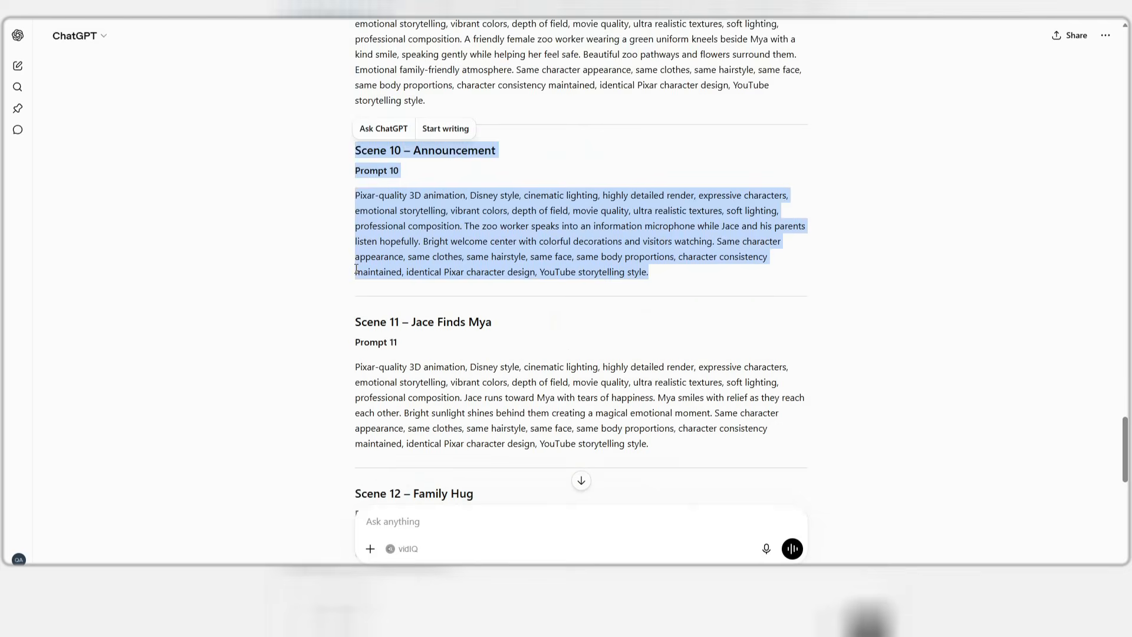
scroll(355, 269, down, 3)
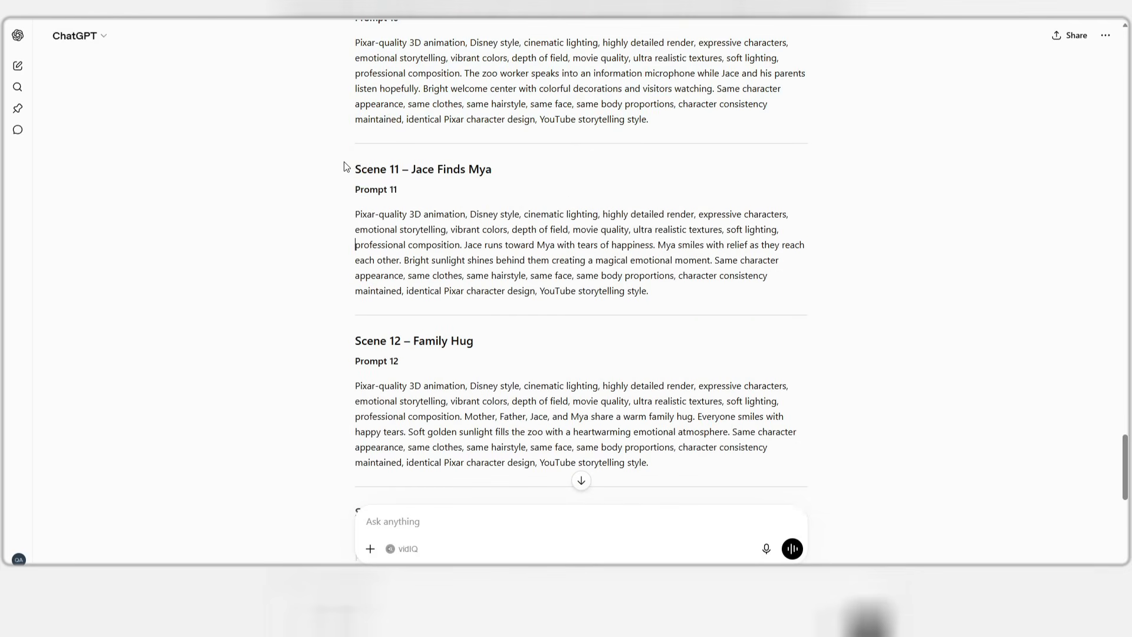
drag(344, 167, 590, 289)
drag(354, 168, 682, 306)
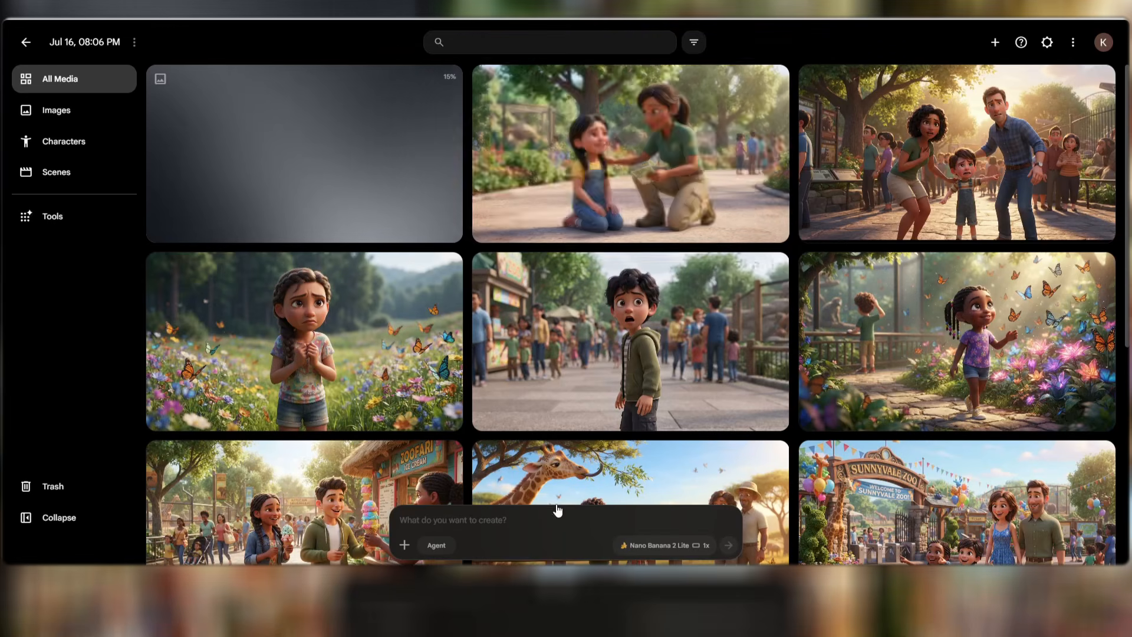
click(558, 510)
key(ctrl+v)
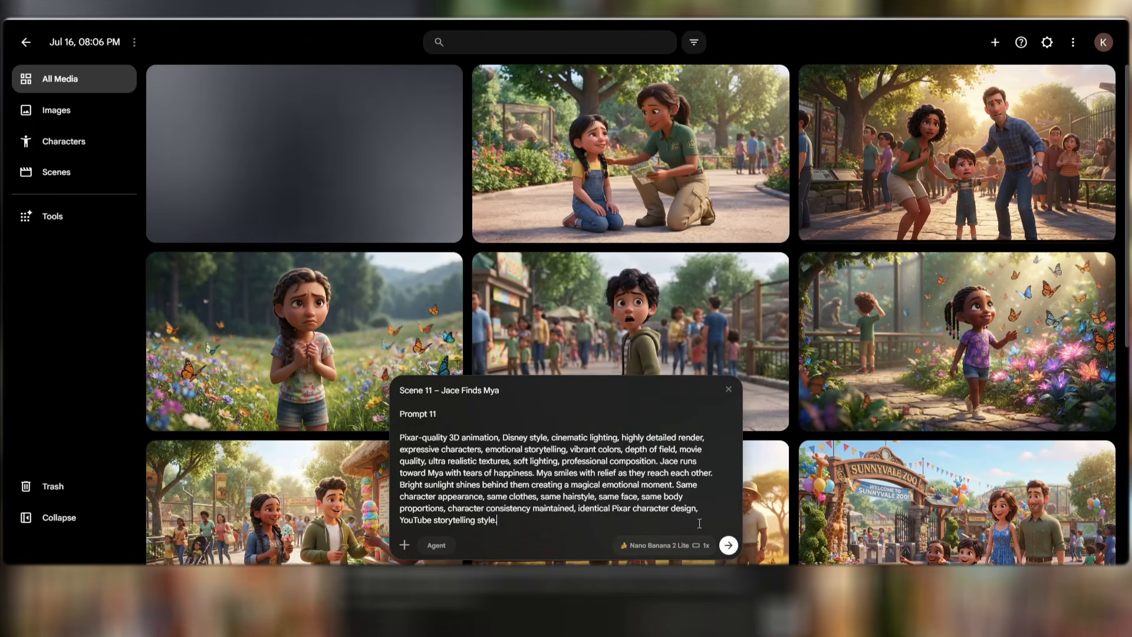
click(728, 544)
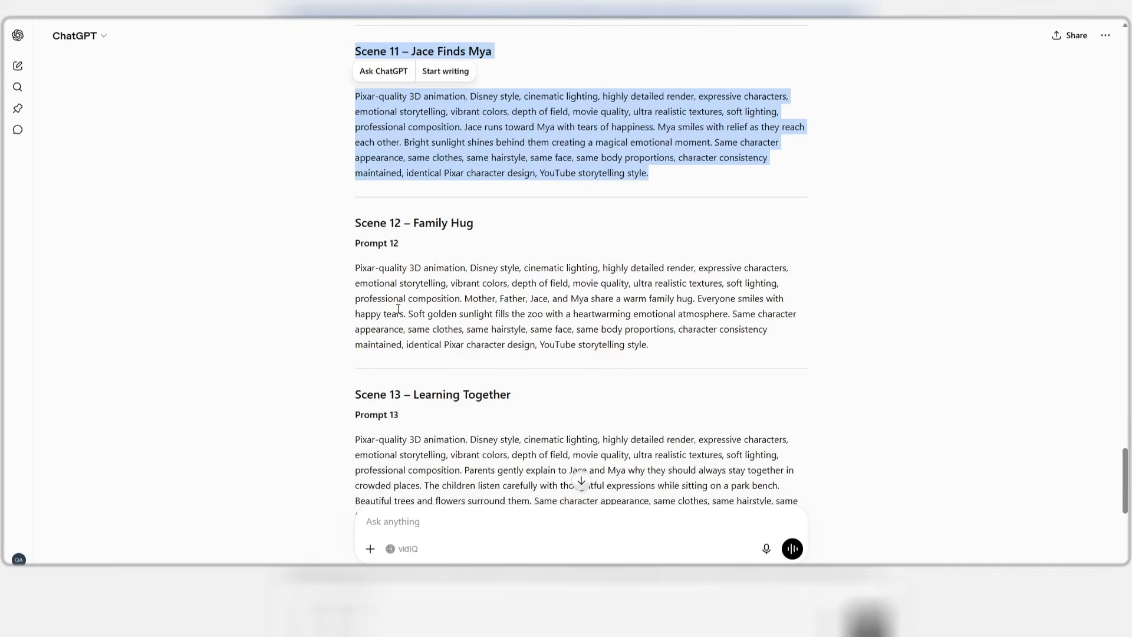
- Copy the "Scene 12 – Family Hug" prompt from ChatGPT into the Flow project and generate its image
drag(354, 222, 657, 345)
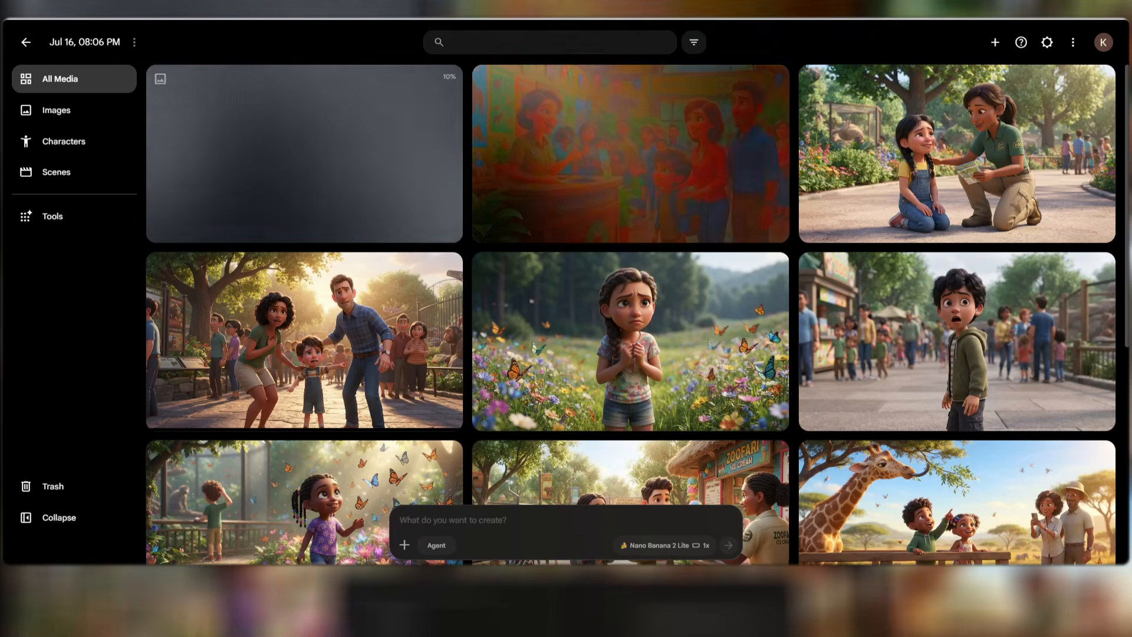
key(ctrl+v)
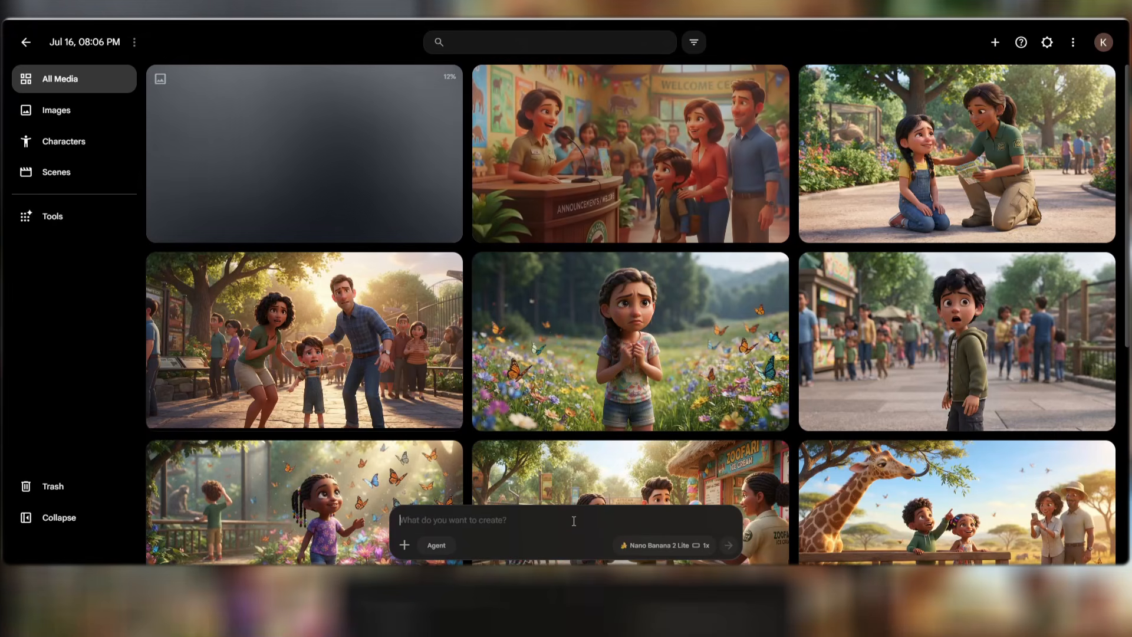
key(Return)
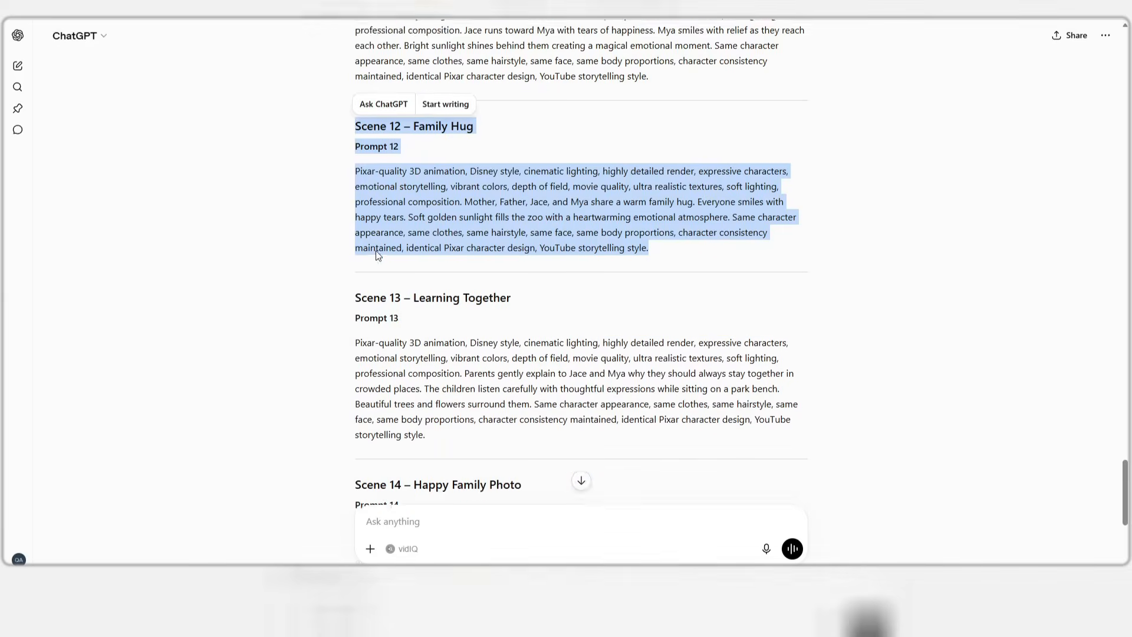
- Copy the "Scene 13 – Learning Together" prompt from ChatGPT into the Flow project and generate its image
scroll(376, 250, down, 2)
drag(354, 216, 514, 361)
key(ctrl+c)
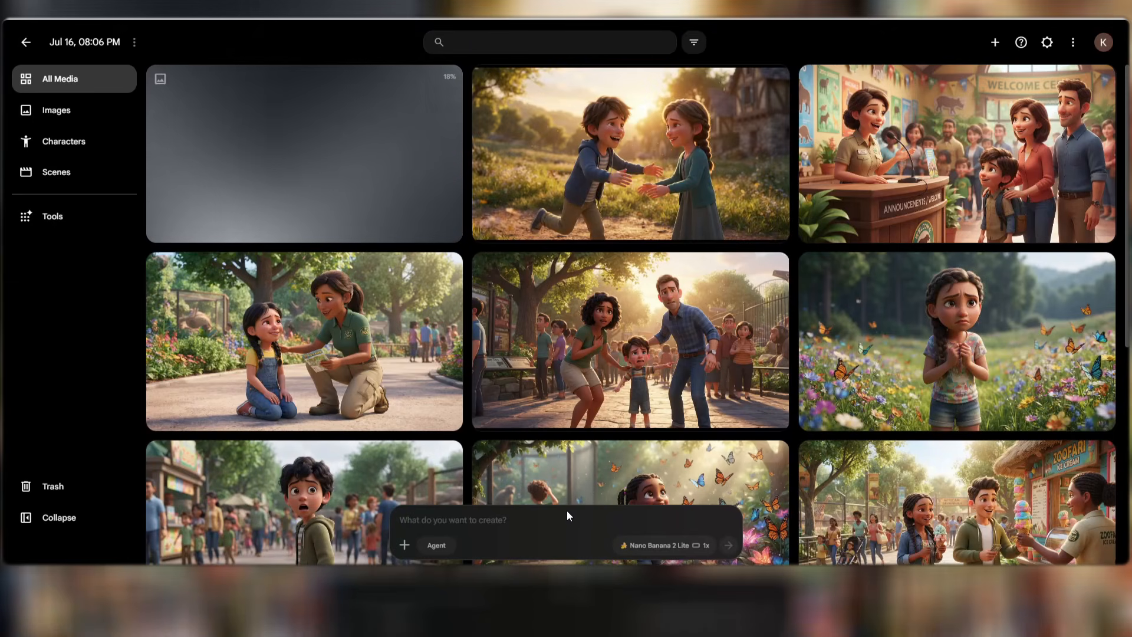
key(ctrl+v)
key(ctrl+v)
key(Return)
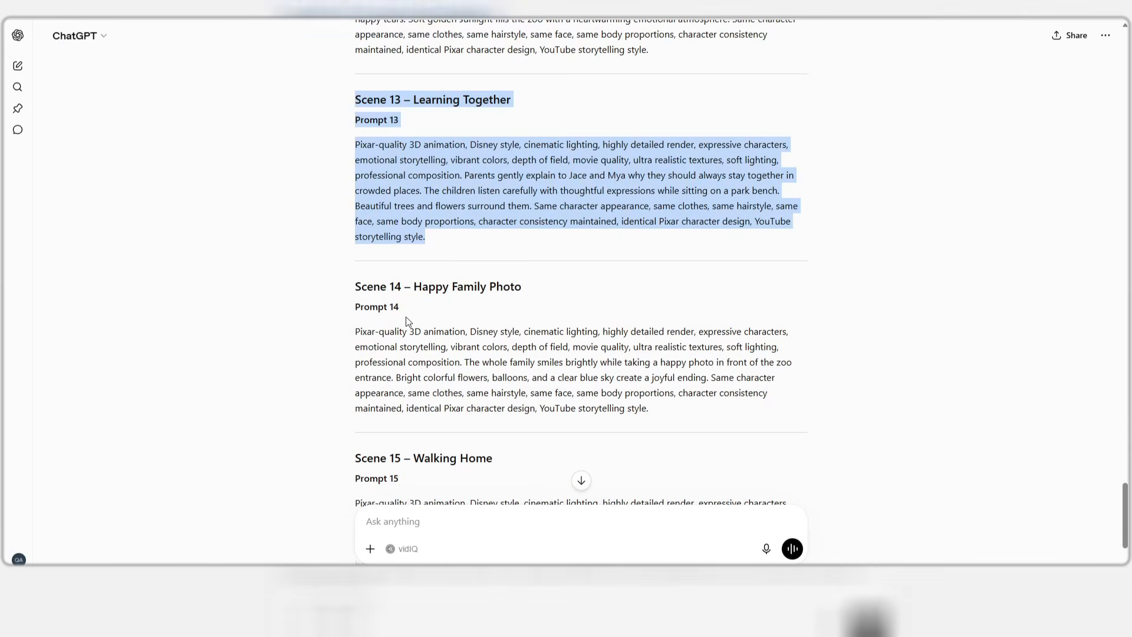
- Copy the "Scene 14 – Happy Family Photo" prompt from ChatGPT into the Flow project and generate its image
drag(355, 286, 657, 419)
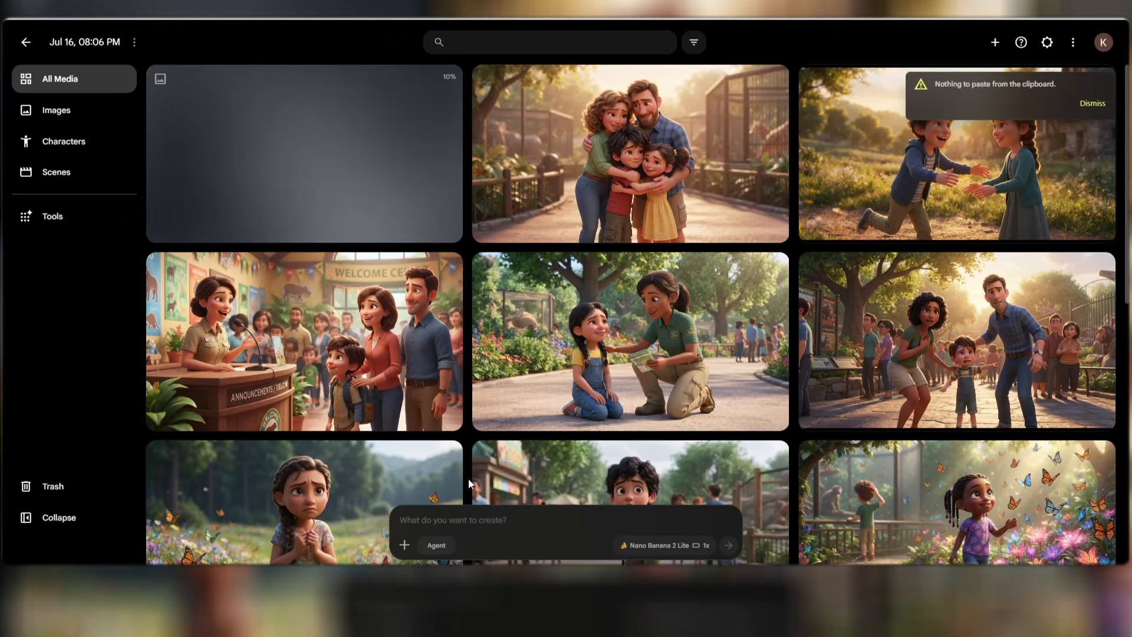
key(ctrl+v)
key(Return)
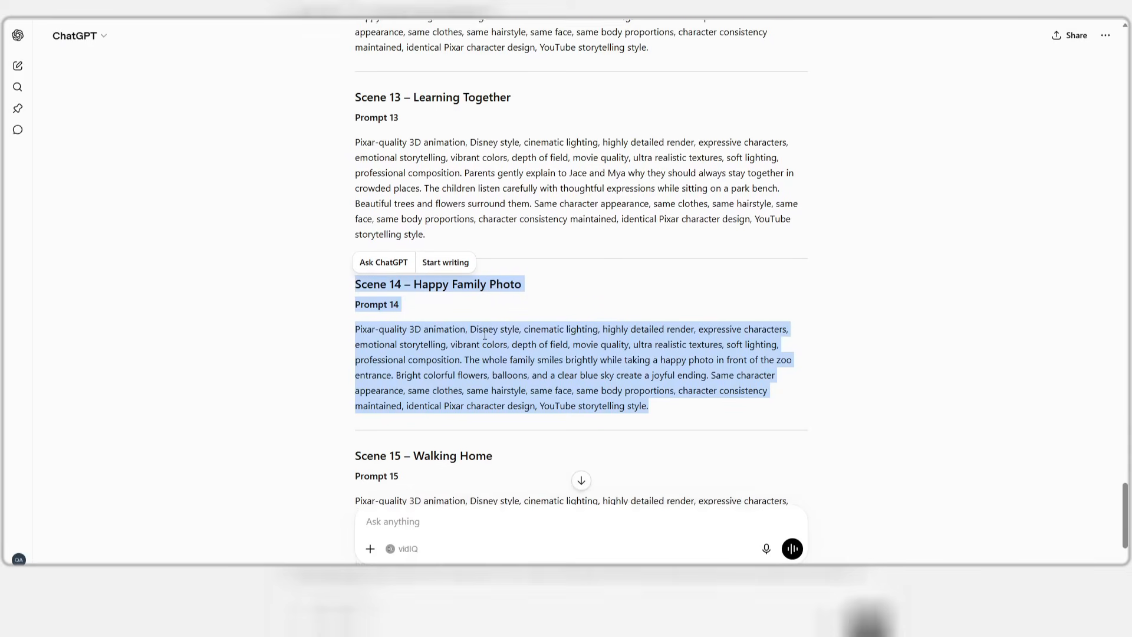
- Copy the "Scene 15 – Walking Home" prompt from ChatGPT into the Flow project and generate its image
scroll(484, 335, down, 2)
drag(349, 336, 536, 480)
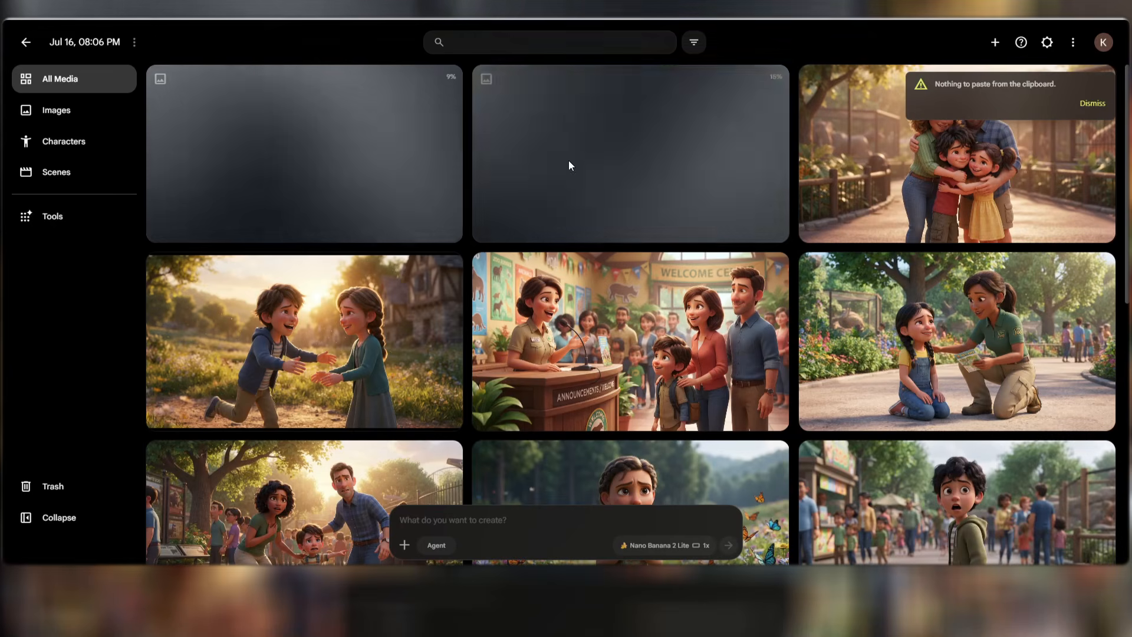
key(ctrl+v)
key(Return)
- Open the Scene 1 image of the family outside their house and download it upscaled to 2K
scroll(900, 337, down, 10)
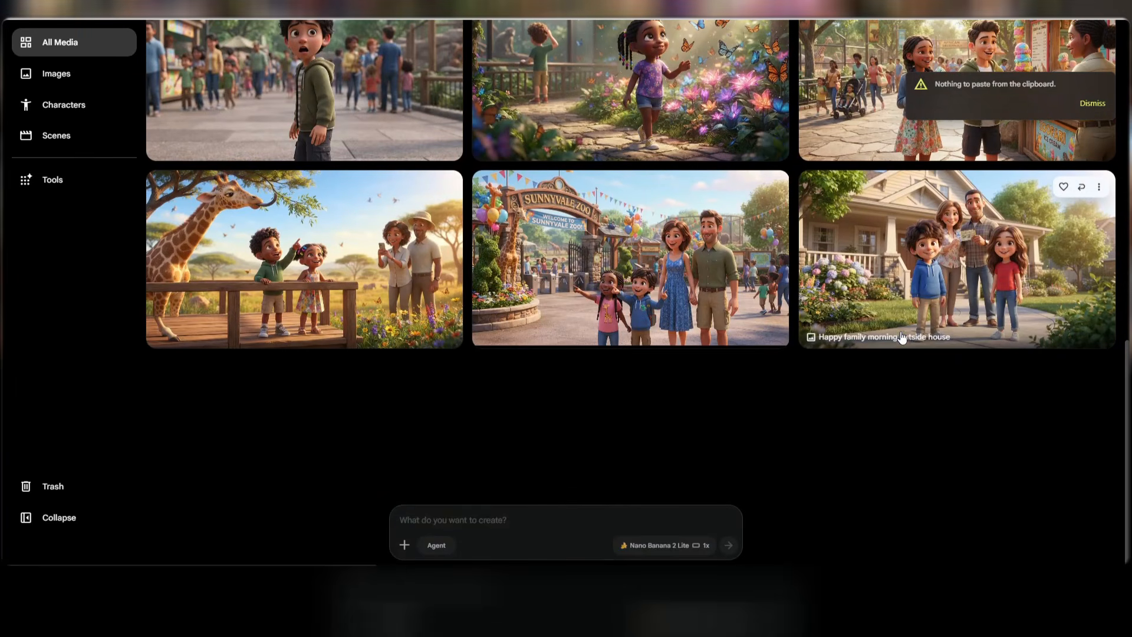
click(937, 255)
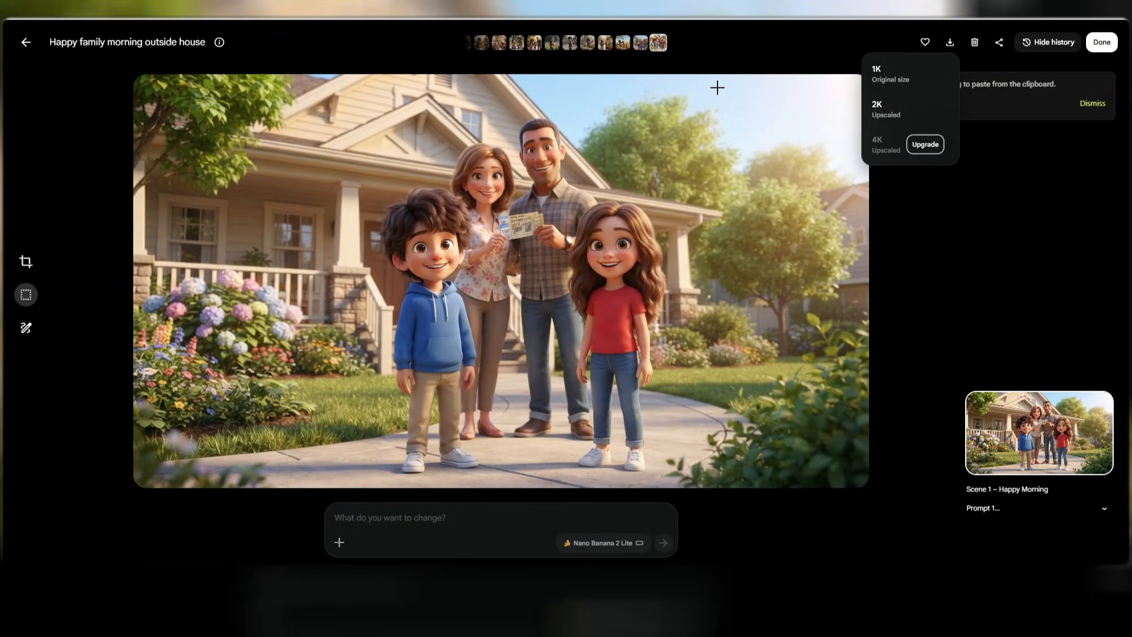
click(911, 112)
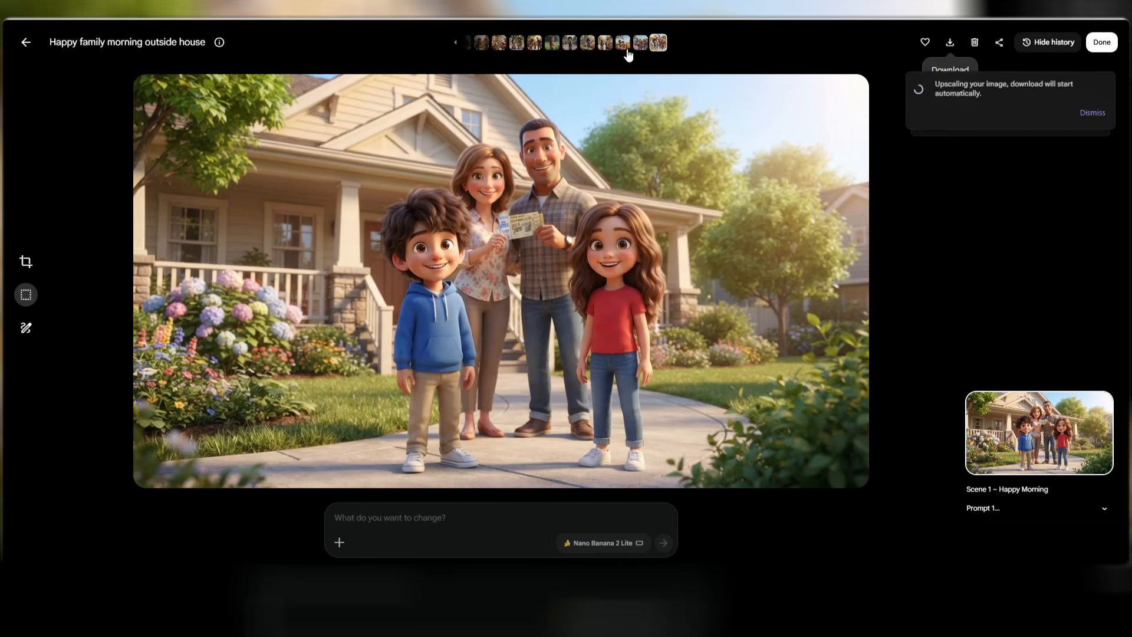
- Download the Scene 2, 3, 4 and 5 images one after another, each upscaled to 2K
click(639, 47)
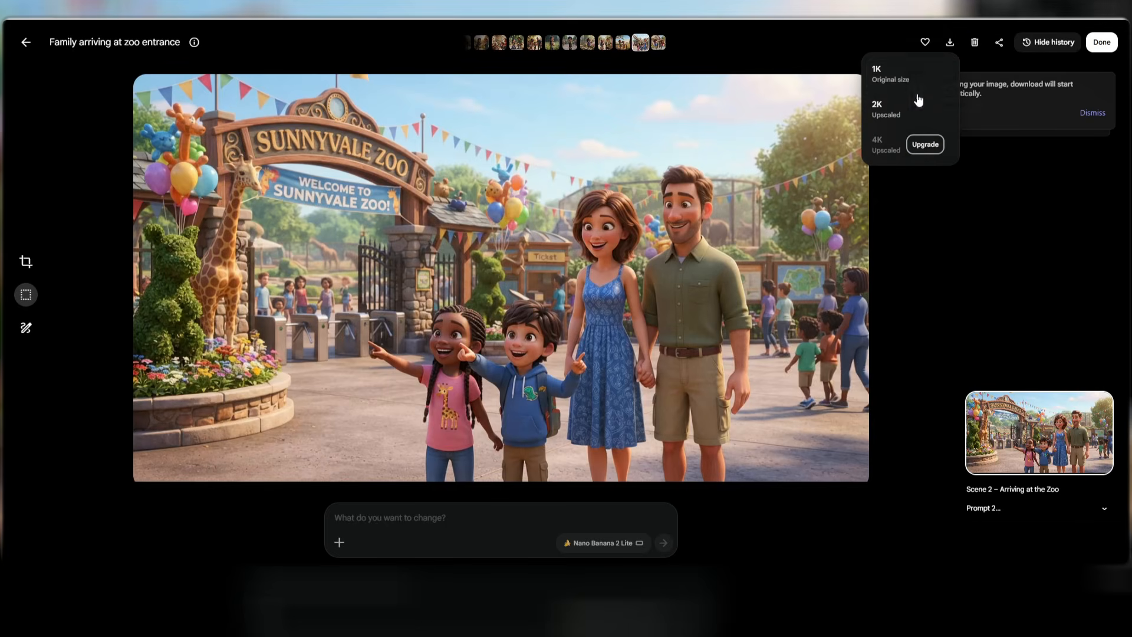
key(Left)
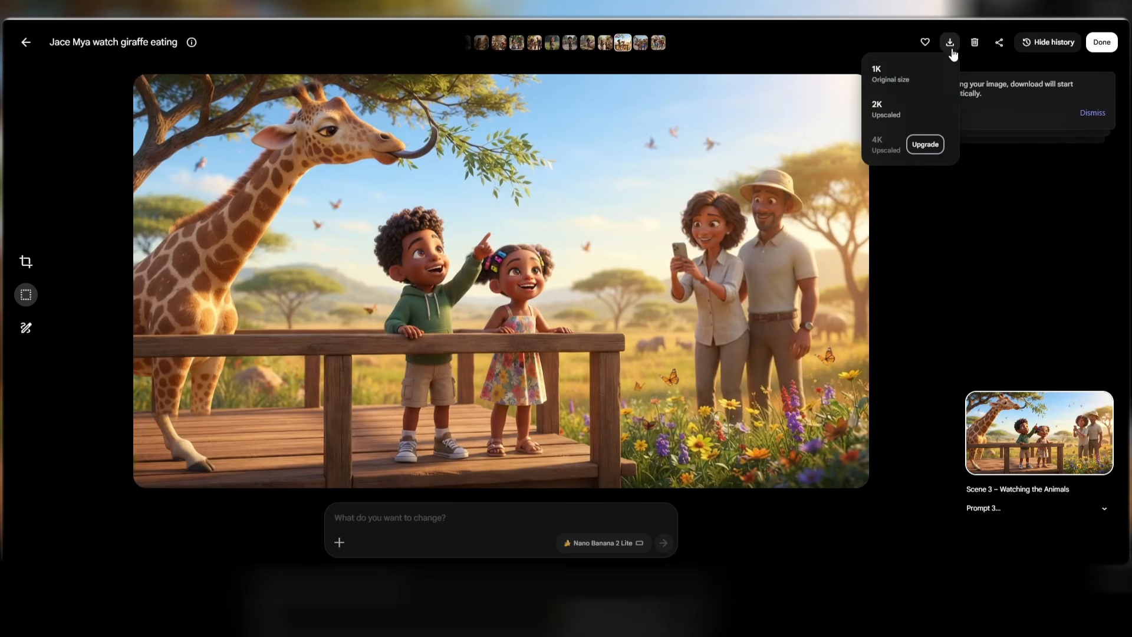
key(Left)
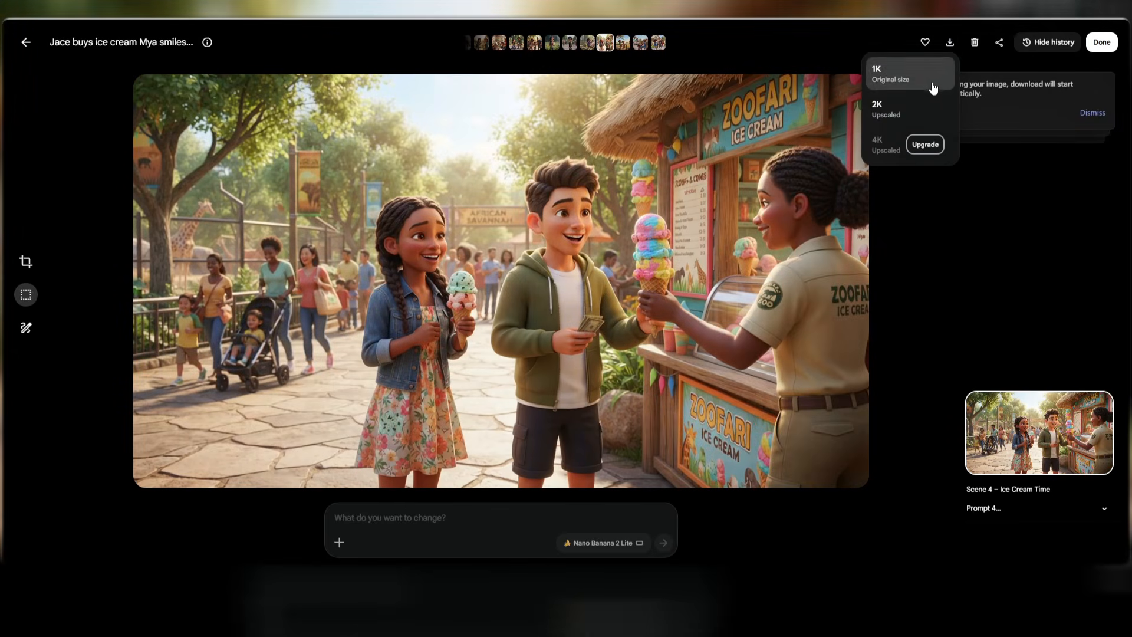
key(Left)
click(919, 108)
- Download the Scene 6 "Jace Looks Around" and Scene 7 "Mya Feels Lost" images upscaled to 2K
key(Left)
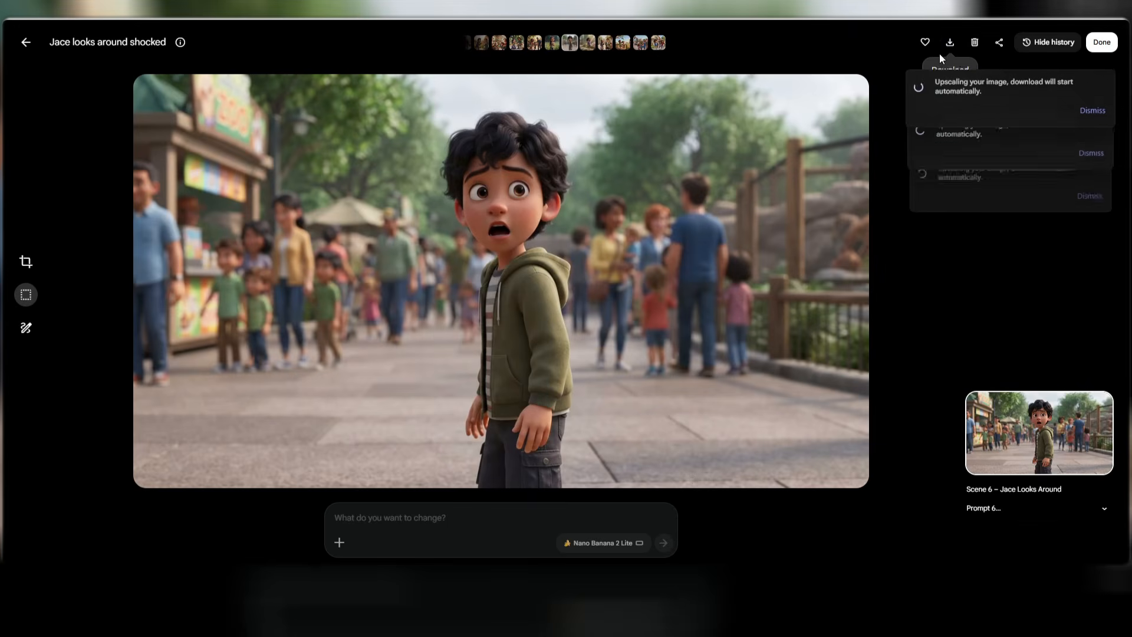
key(Left)
click(950, 42)
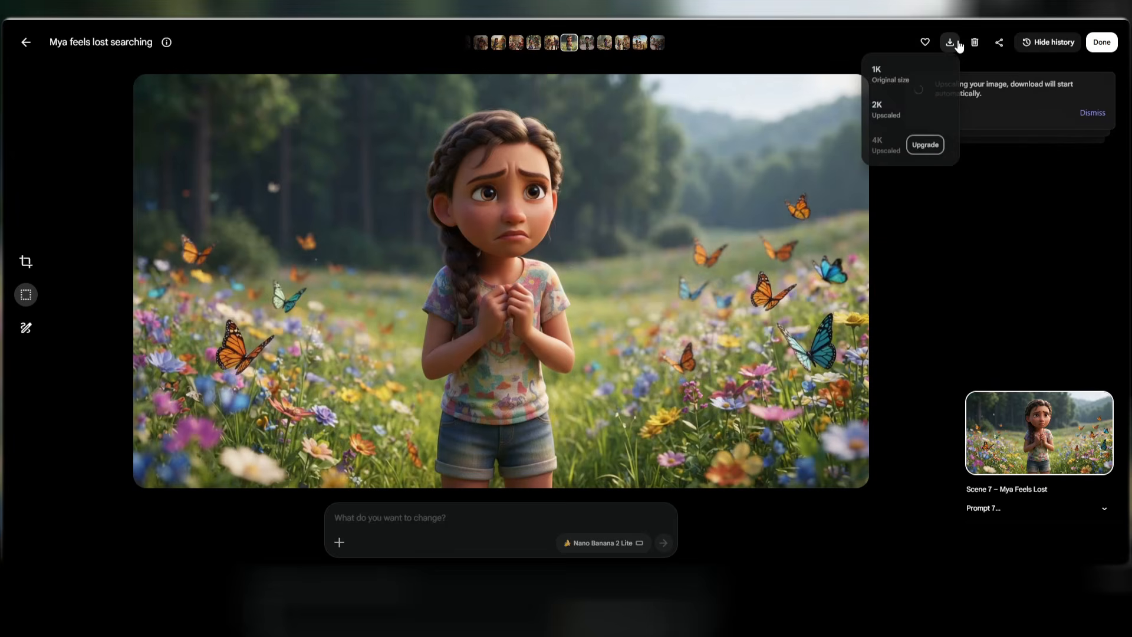
click(919, 108)
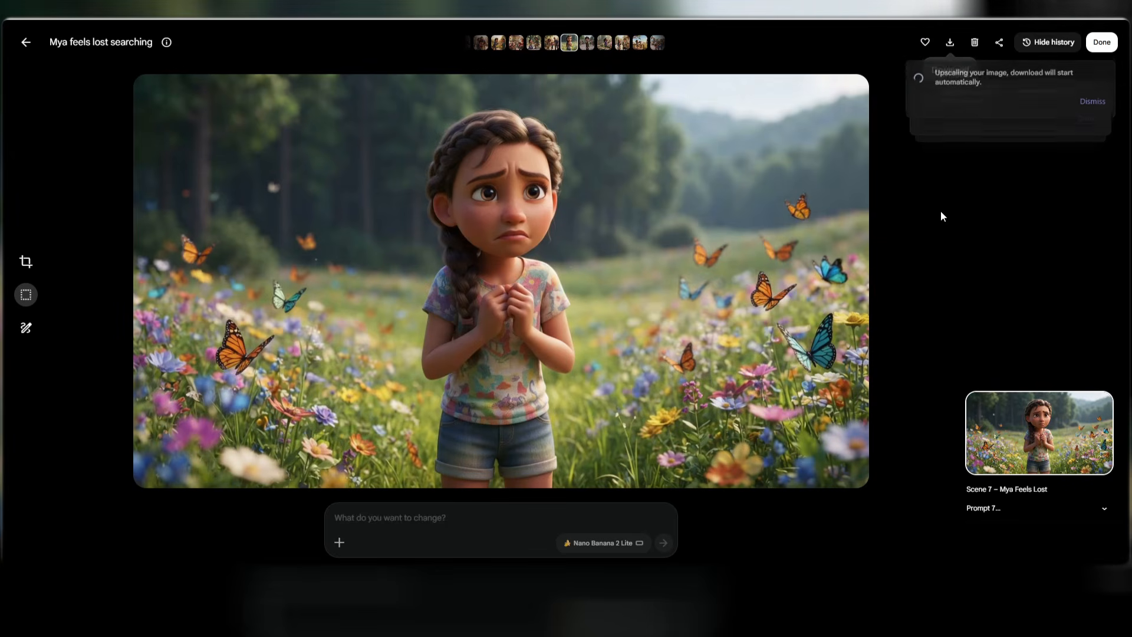
- Download the Scene 8 "Parents Start Searching" and Scene 9 "Friendly Zoo Worker" images upscaled to 2K
key(Left)
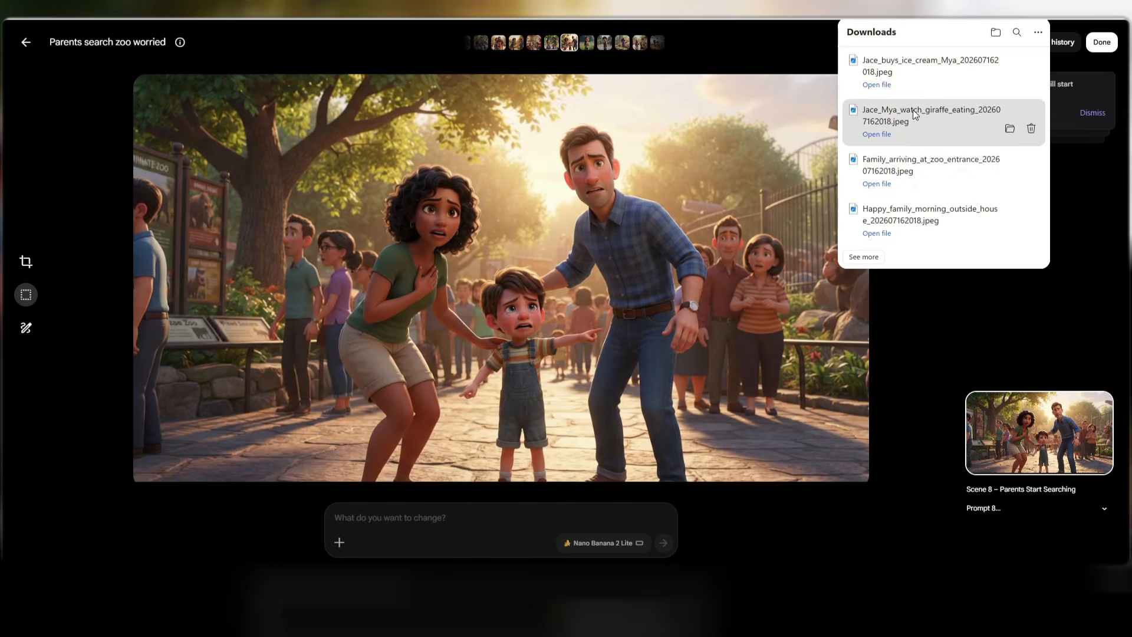
click(949, 42)
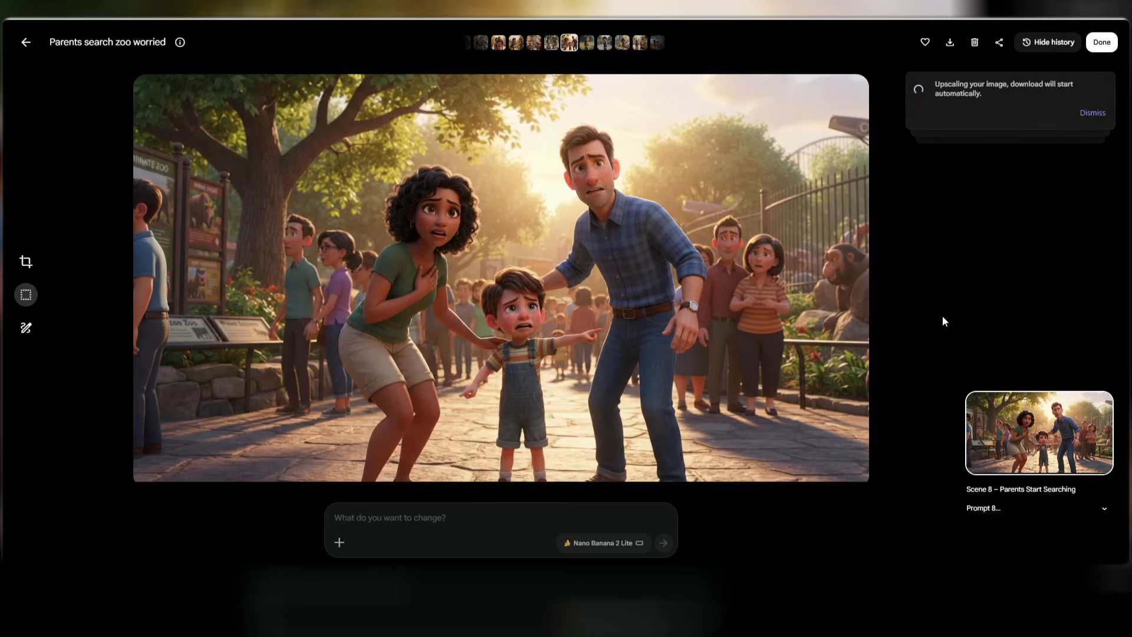
key(Left)
click(950, 42)
click(928, 106)
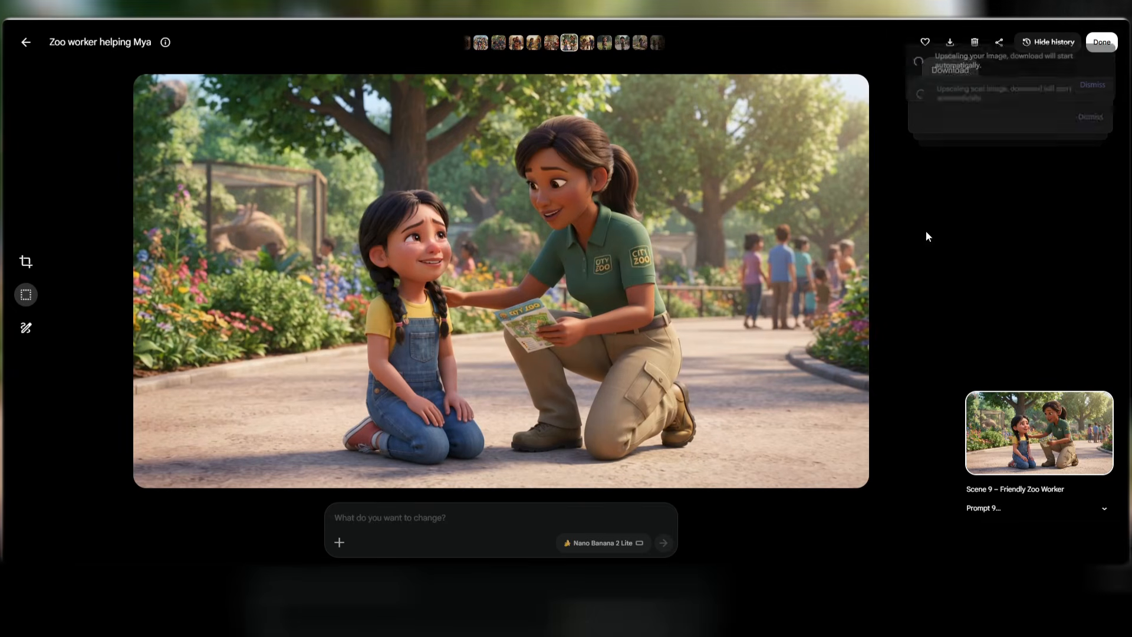
- Download the Scene 10 "Announcement", Scene 11 "Jace Finds Mya" and Scene 12 "Family Hug" images upscaled to 2K
key(Left)
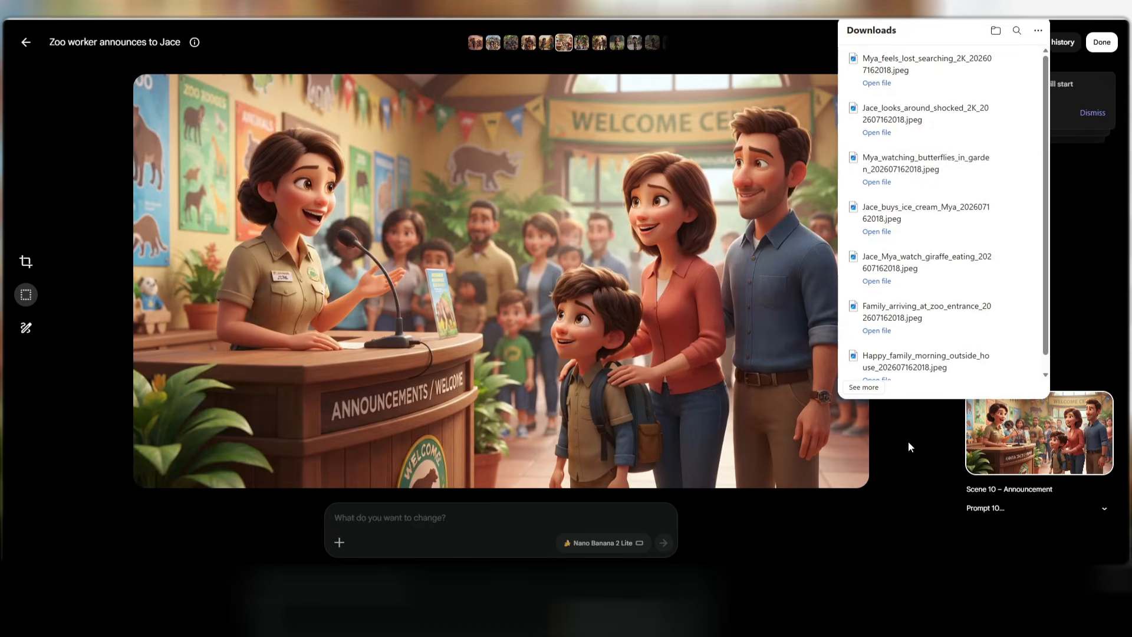
click(949, 41)
key(Left)
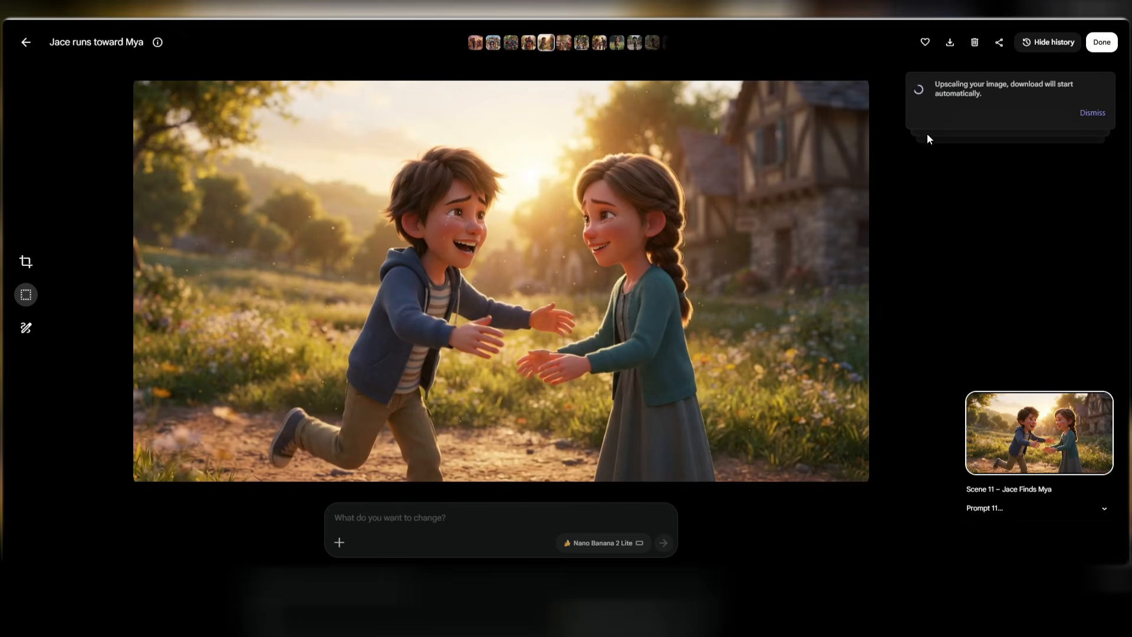
key(Left)
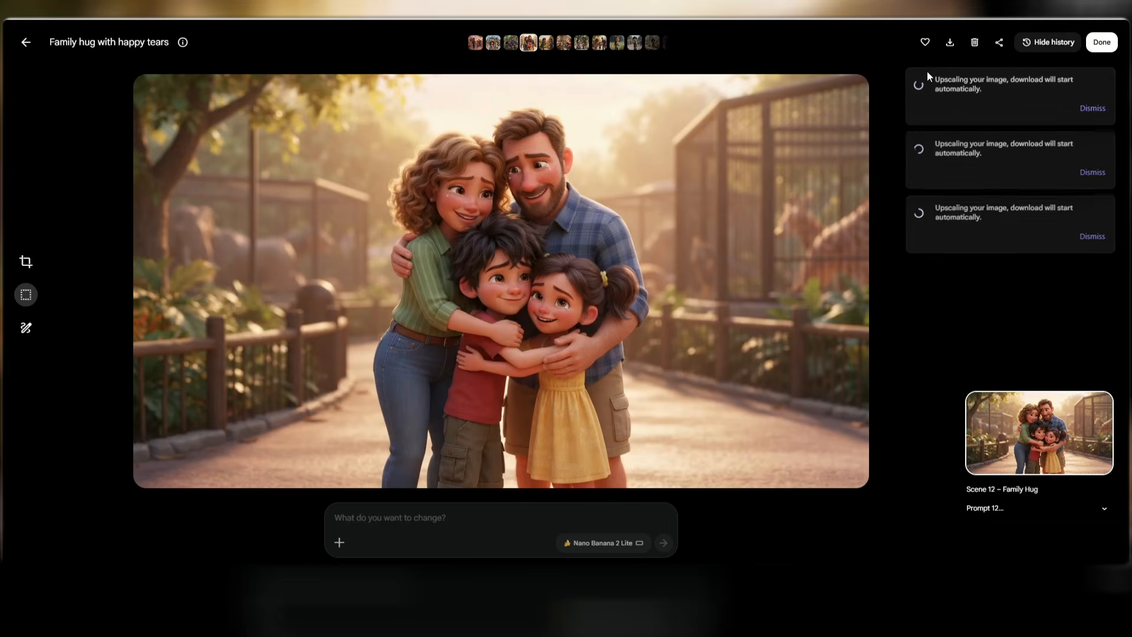
click(949, 42)
- Download the Scene 13 "Learning Together" and Scene 14 "Happy Family Photo" images upscaled to 2K
key(Left)
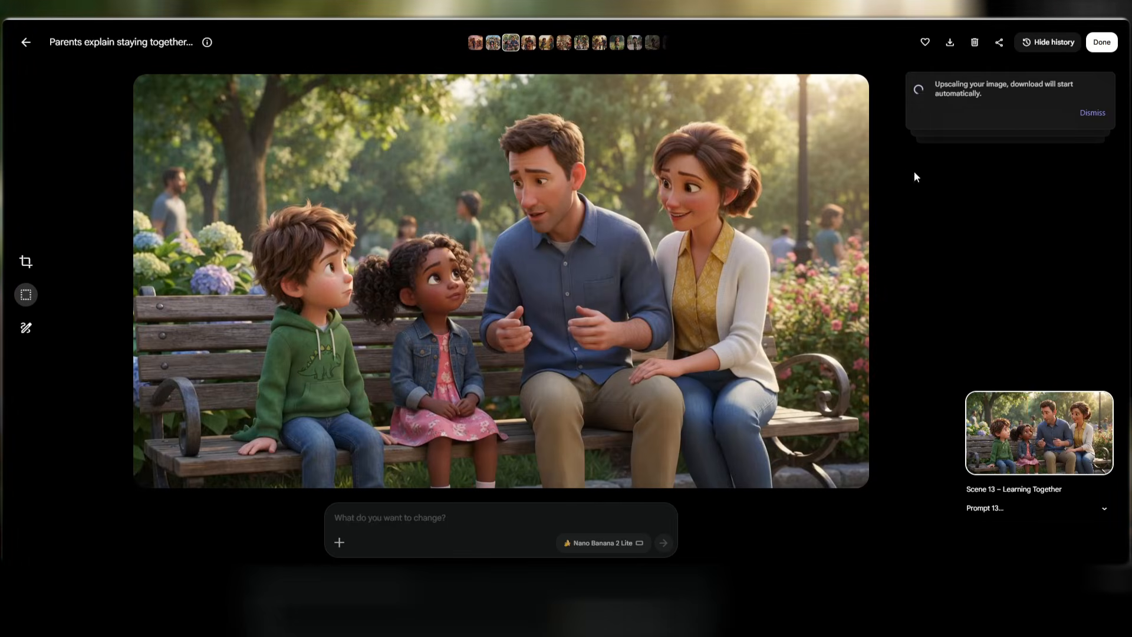
click(910, 109)
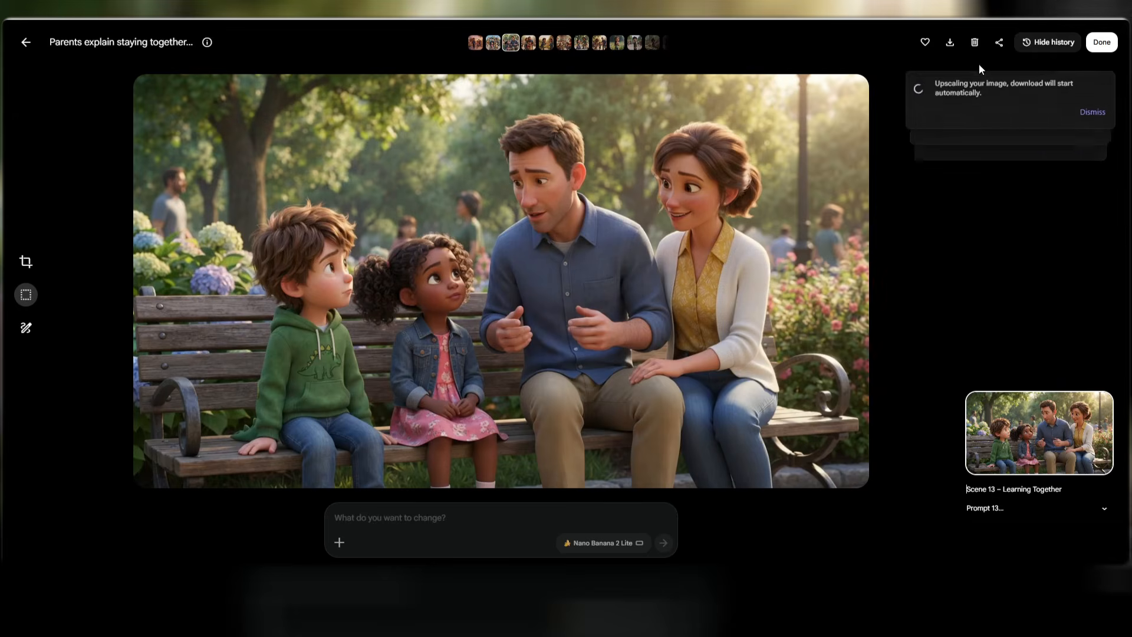
key(Left)
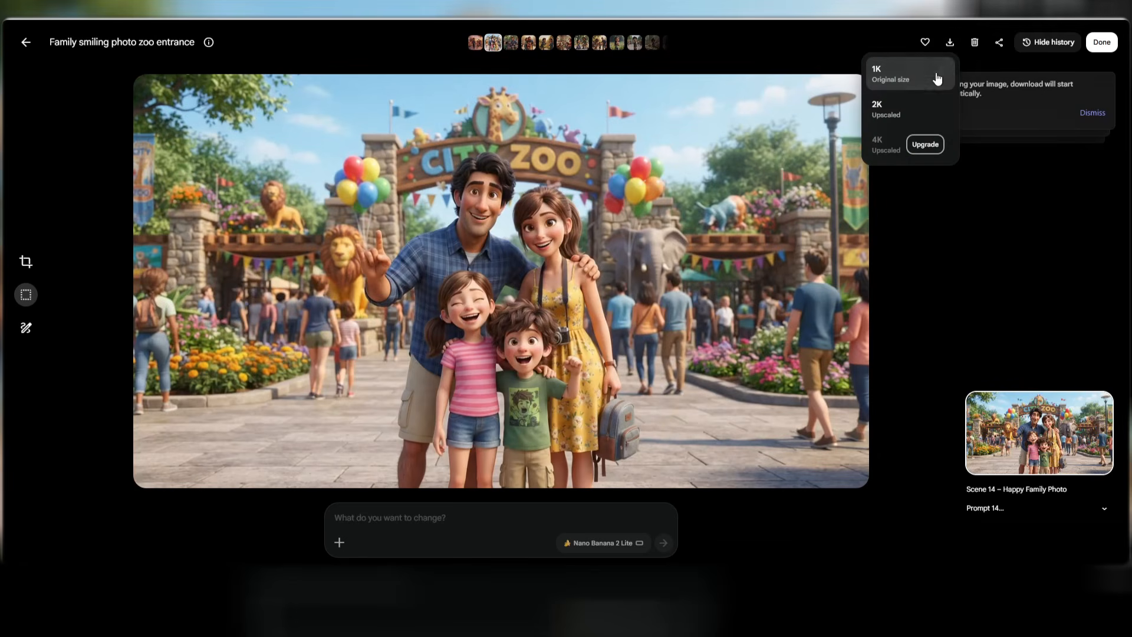
click(906, 111)
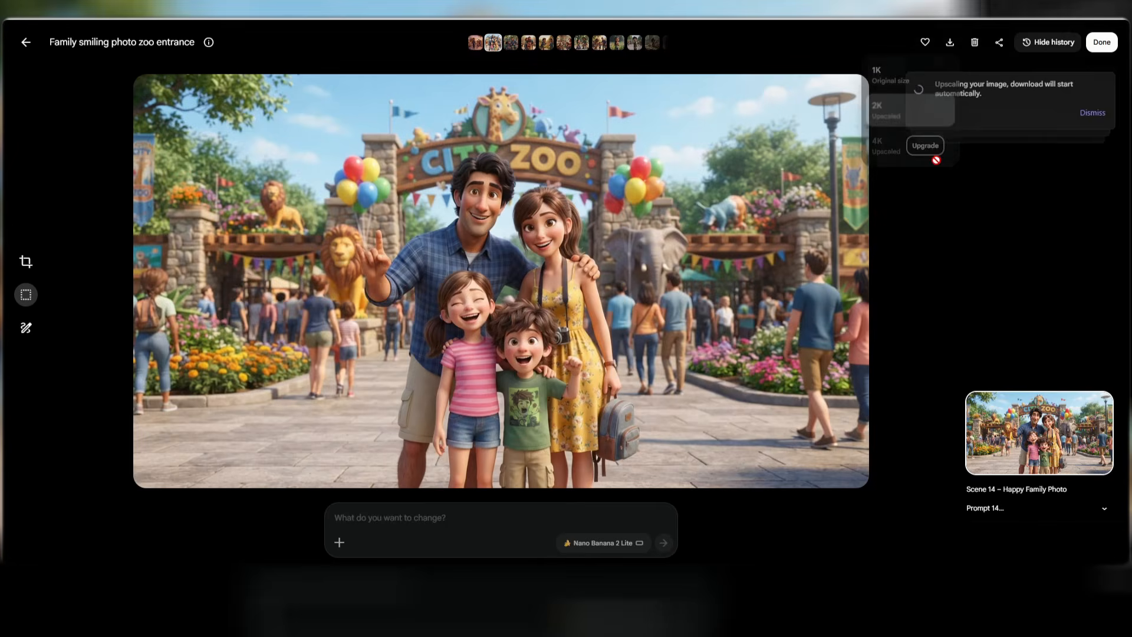
- Browse through the generated scene images in the full-size viewer to review them, finishing on the Scene 1 image
key(Right)
key(Right)
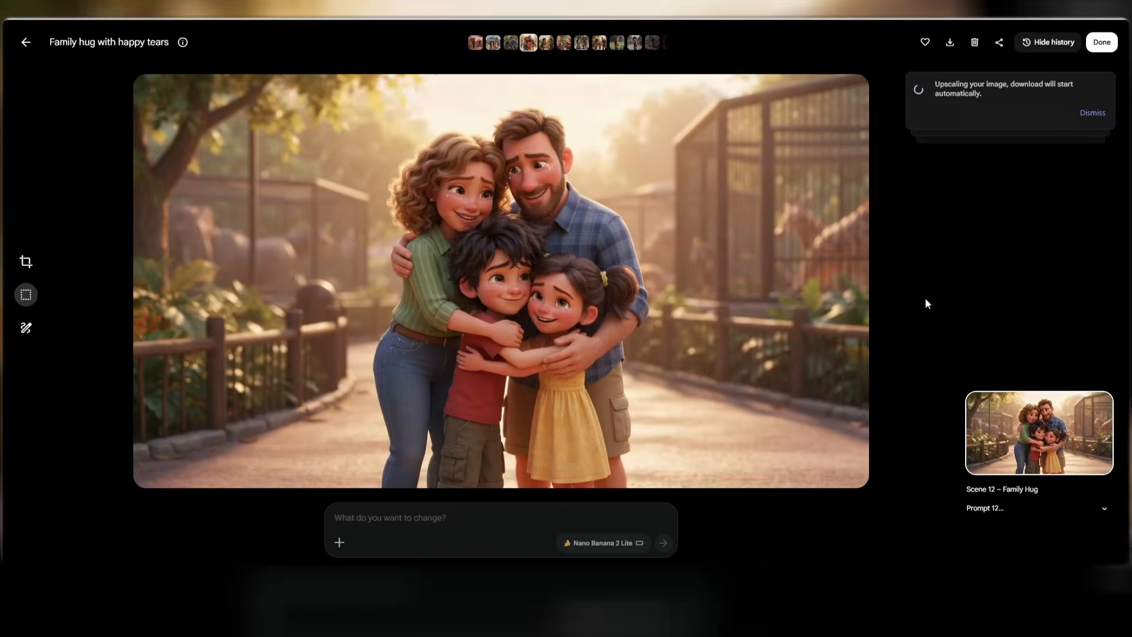
key(Left)
key(Left)
key(Left)
key(Left)
key(Left)
key(Left)
key(Left)
key(Left)
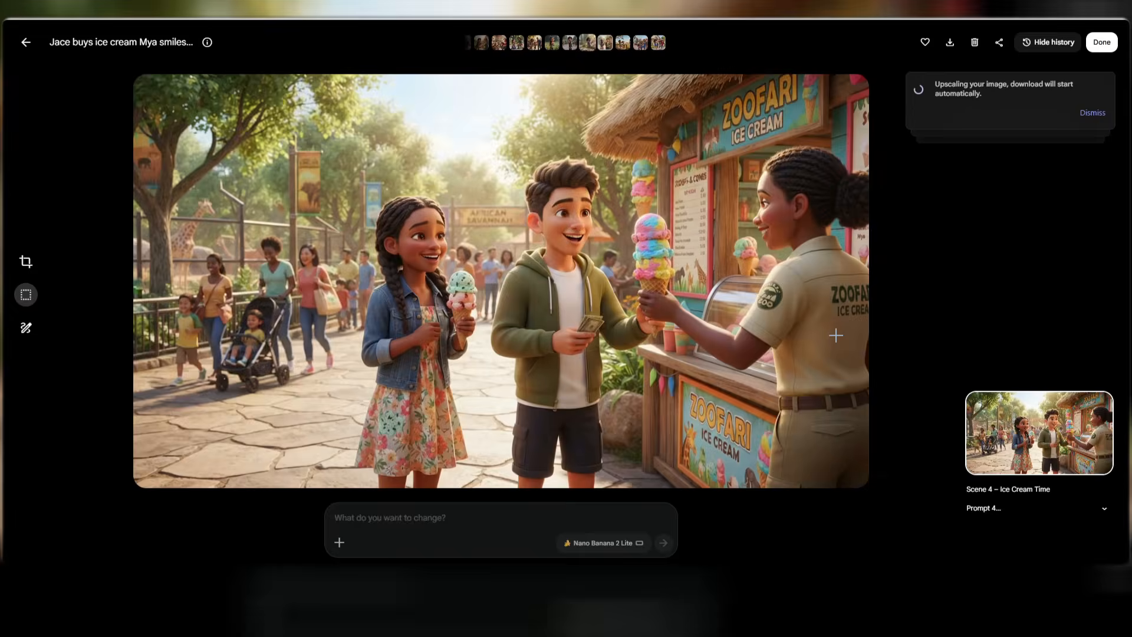
key(Left)
key(Left)
key(Left)
key(Right)
key(Right)
key(Left)
key(Left)
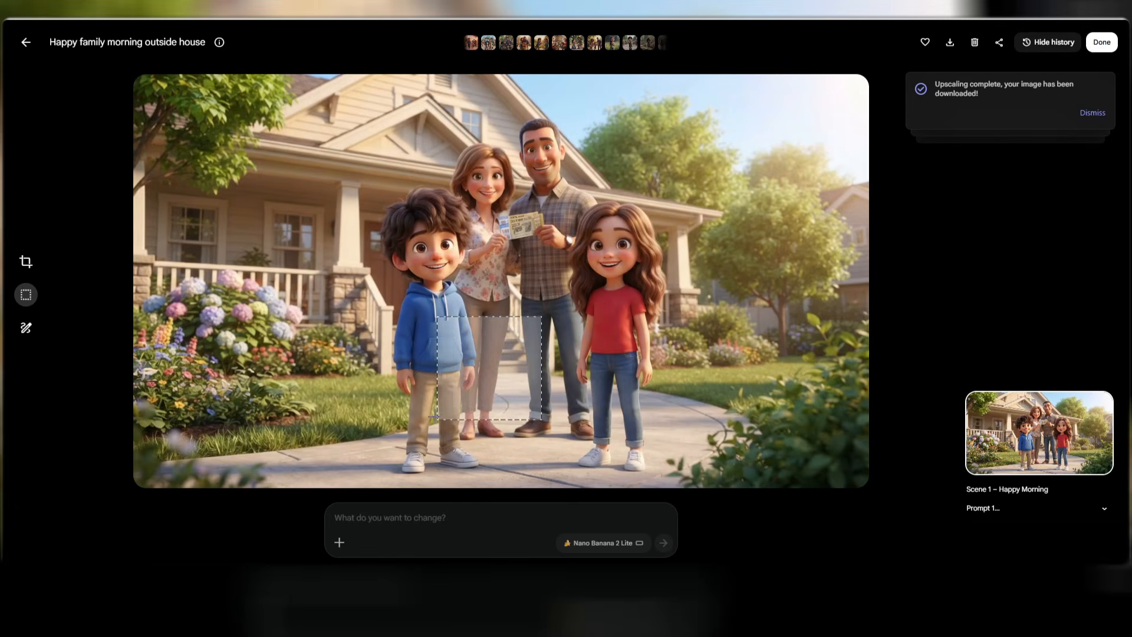
- Attach the Scene 1 house image to the prompt and set up video generation with Ingredients, 16:9, 1x and Veo 3.1 - Lite
click(30, 42)
drag(864, 316, 531, 518)
click(642, 548)
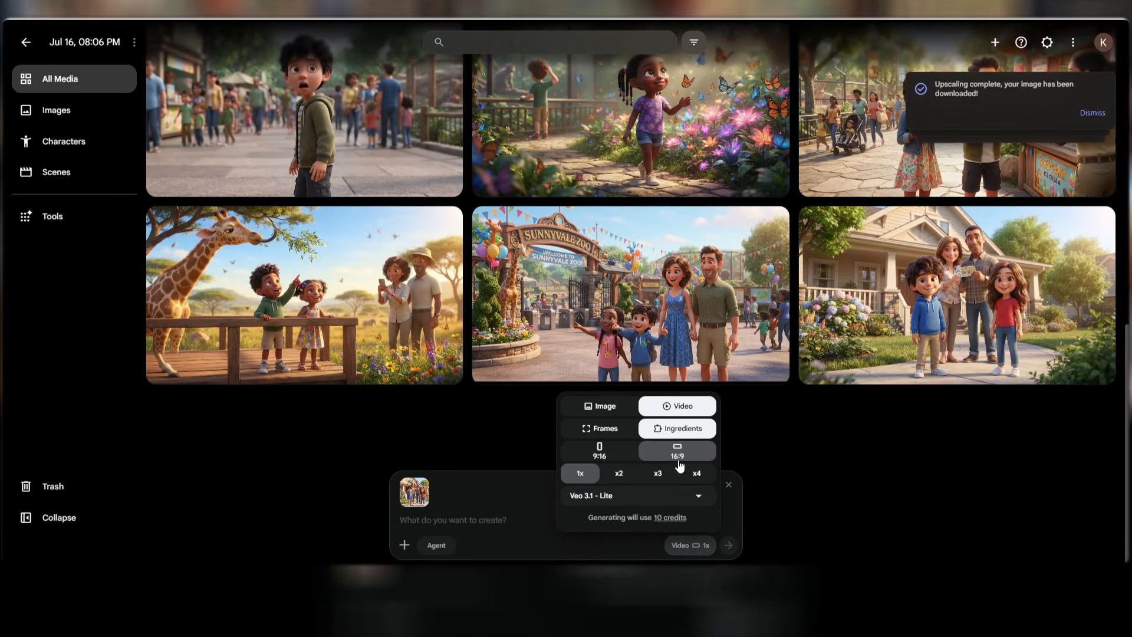
click(628, 494)
click(494, 520)
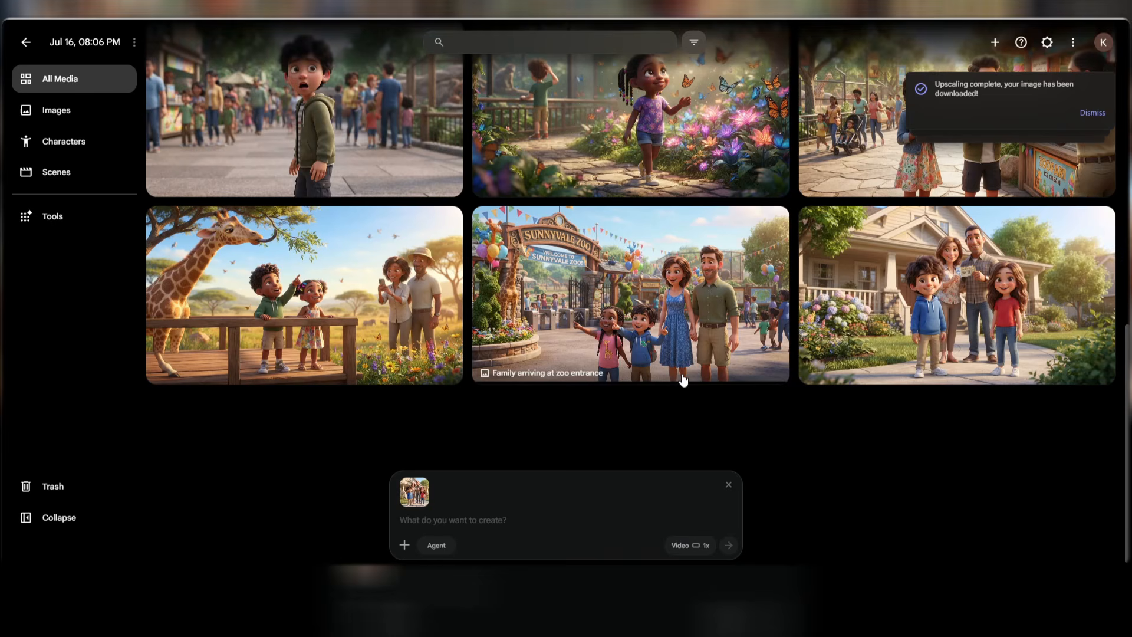
scroll(682, 379, up, 5)
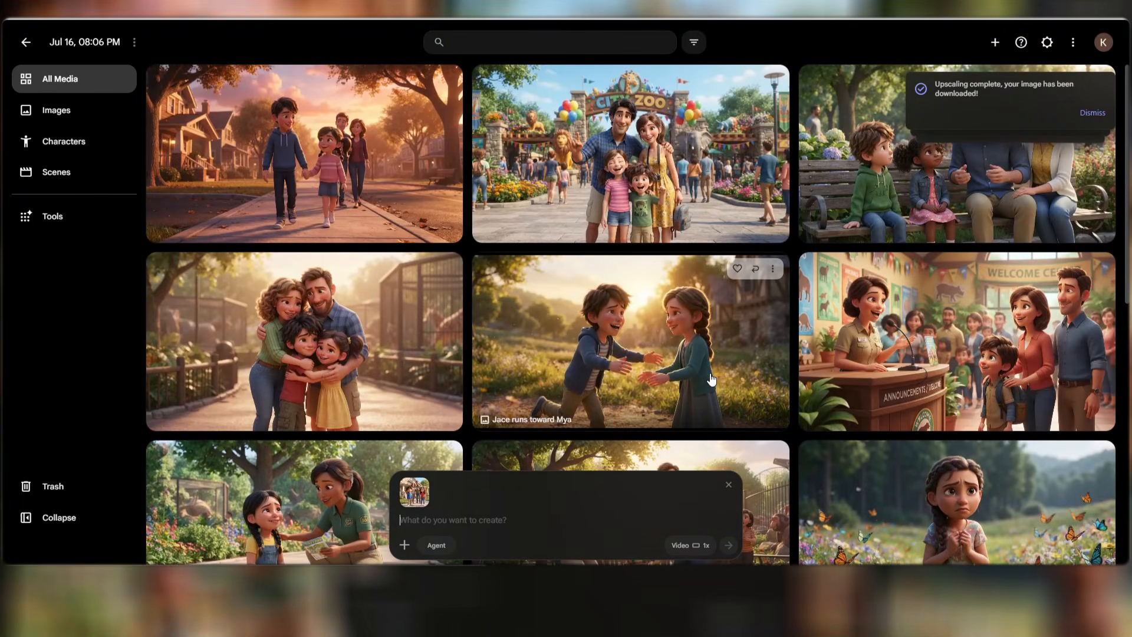
scroll(711, 379, down, 5)
scroll(716, 383, up, 5)
scroll(722, 386, down, 10)
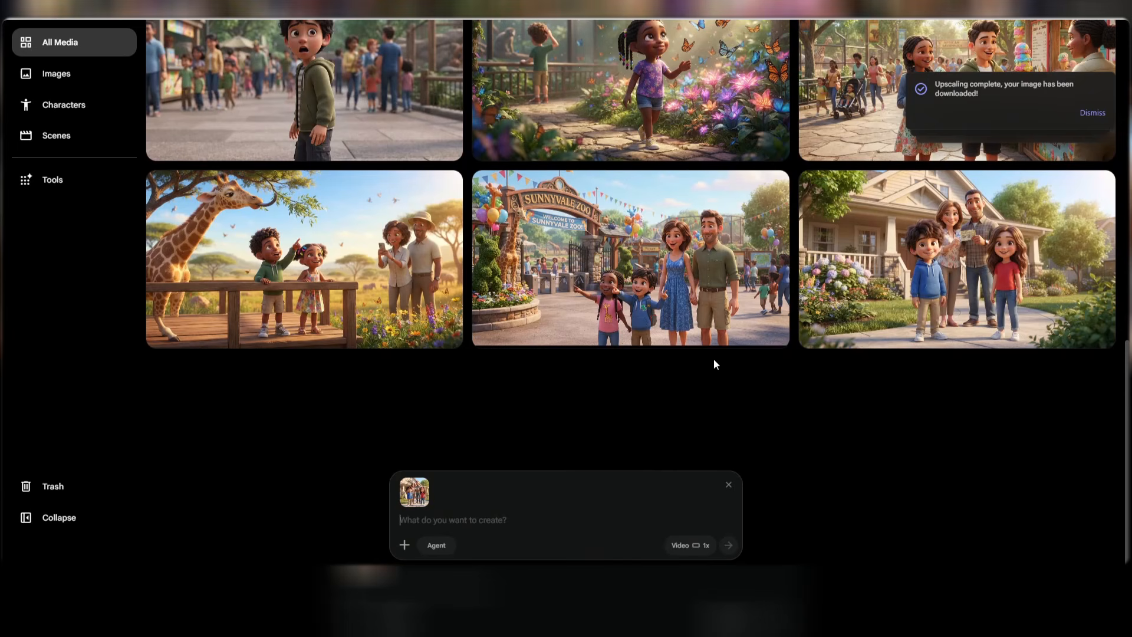
mouse_move(422, 487)
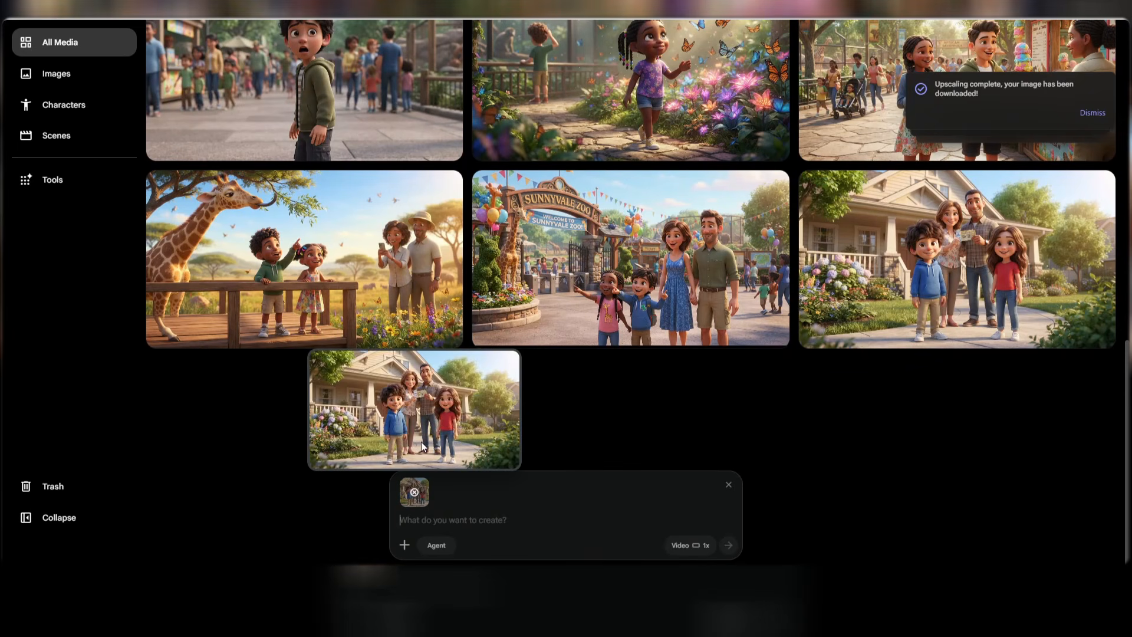
- Switch to ChatGPT and copy the Scene 15 "Walking Home" video prompt
key(alt+Tab)
scroll(553, 308, down, 20)
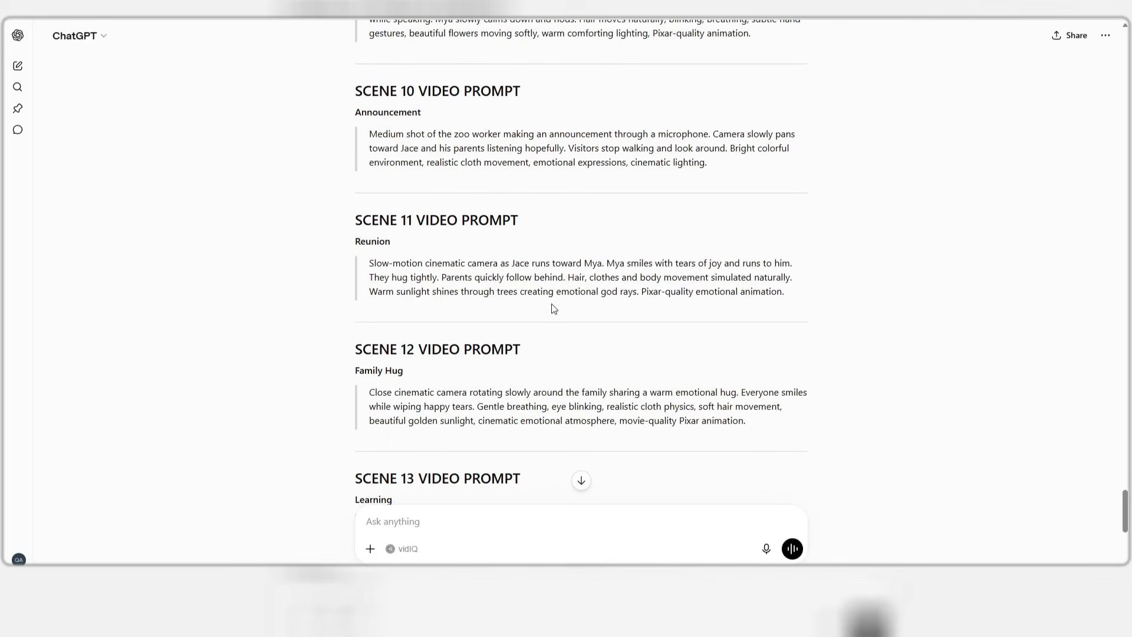
scroll(554, 308, down, 8)
triple_click(485, 323)
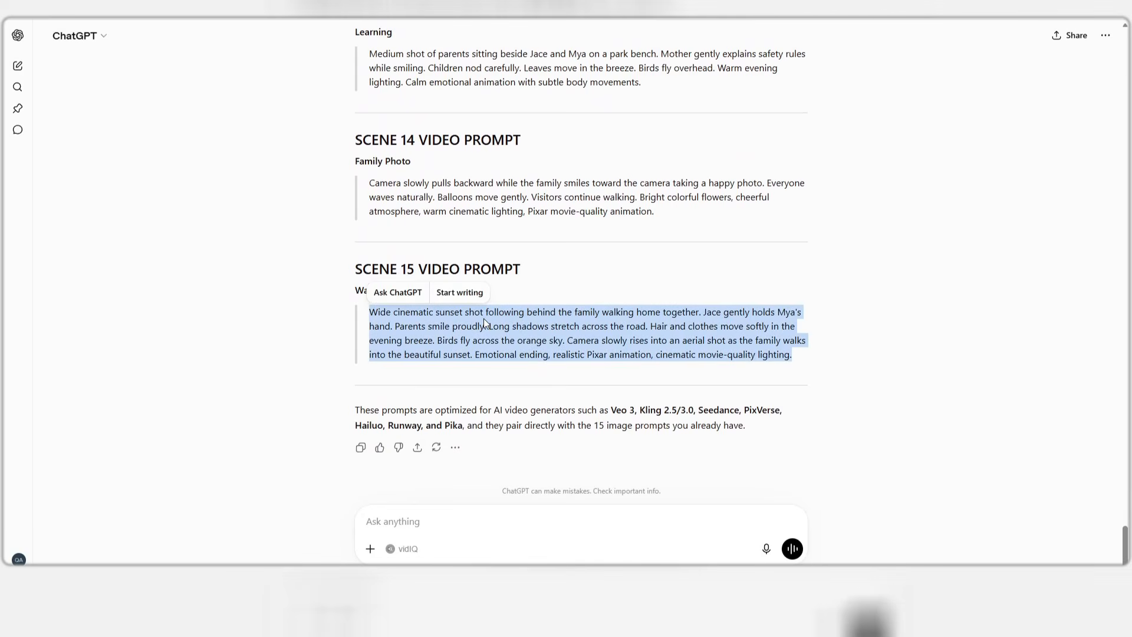
right_click(485, 323)
click(516, 327)
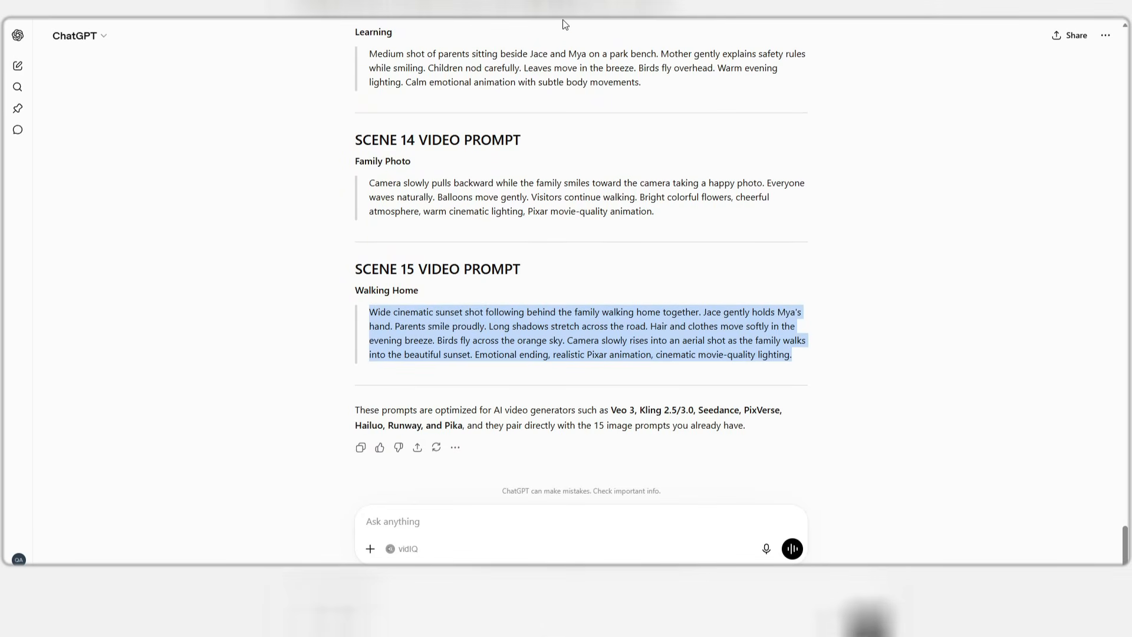
- Return to Flow, paste the Scene 15 video prompt alongside the attached house image and generate the video
key(alt+Tab)
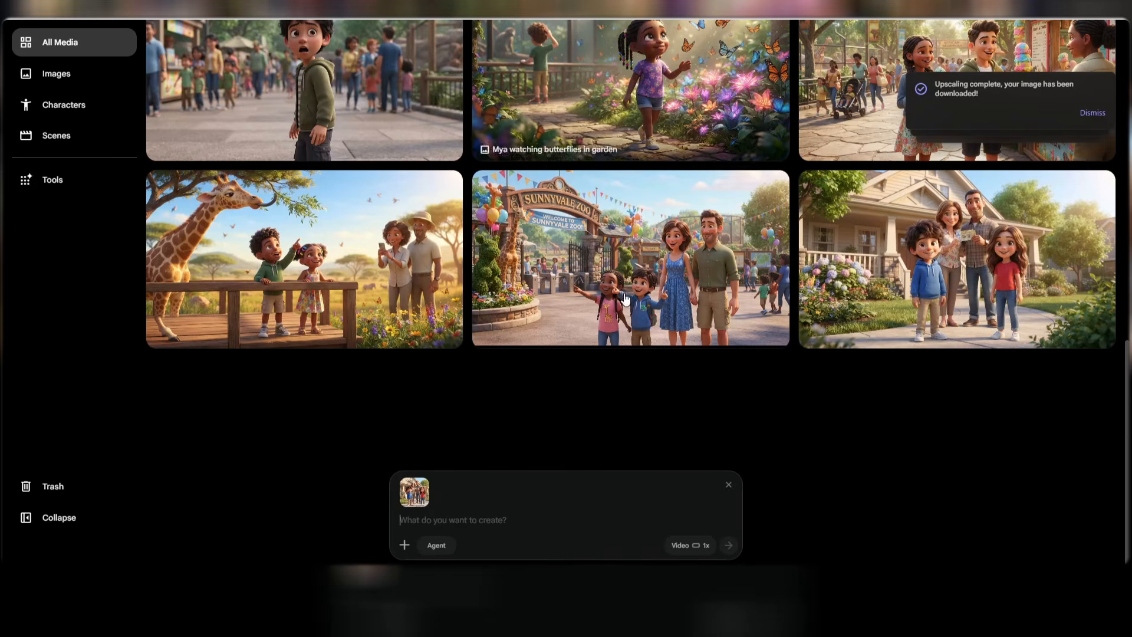
right_click(530, 520)
click(554, 340)
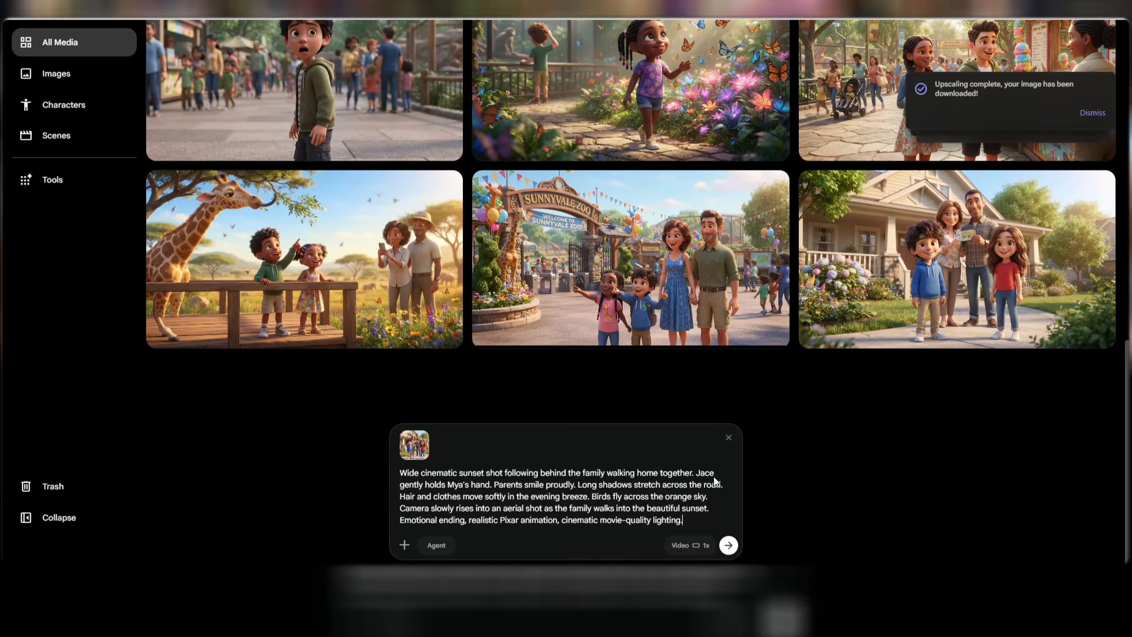
click(729, 545)
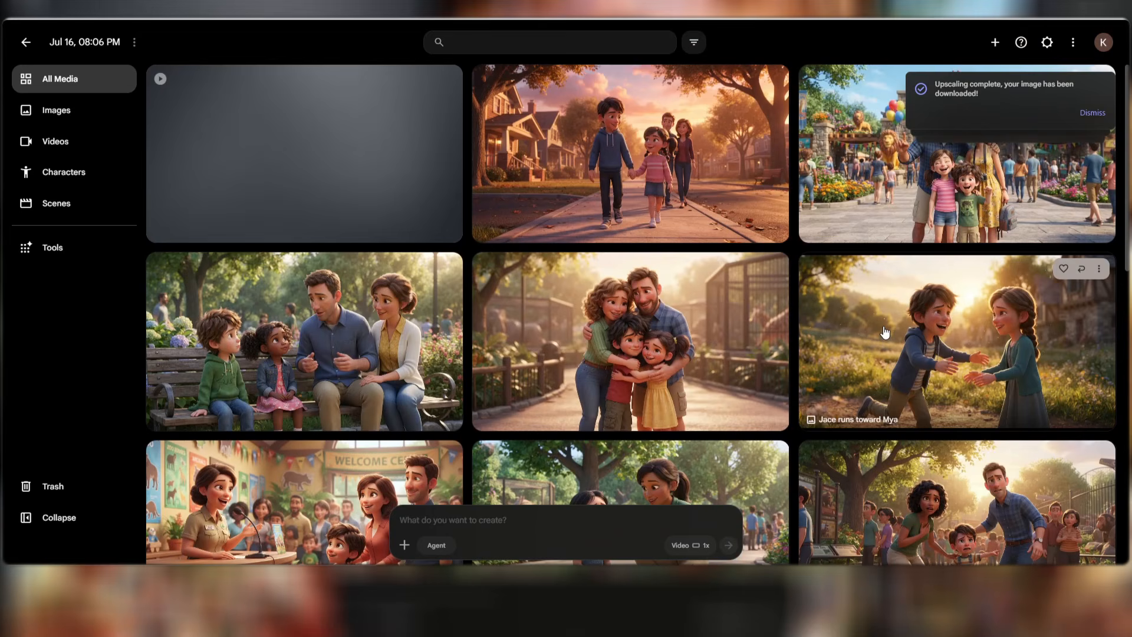
- Attach the family photo image at the zoo entrance to the prompt and copy the Scene 1 "Happy Morning" video prompt from ChatGPT
drag(955, 177, 525, 532)
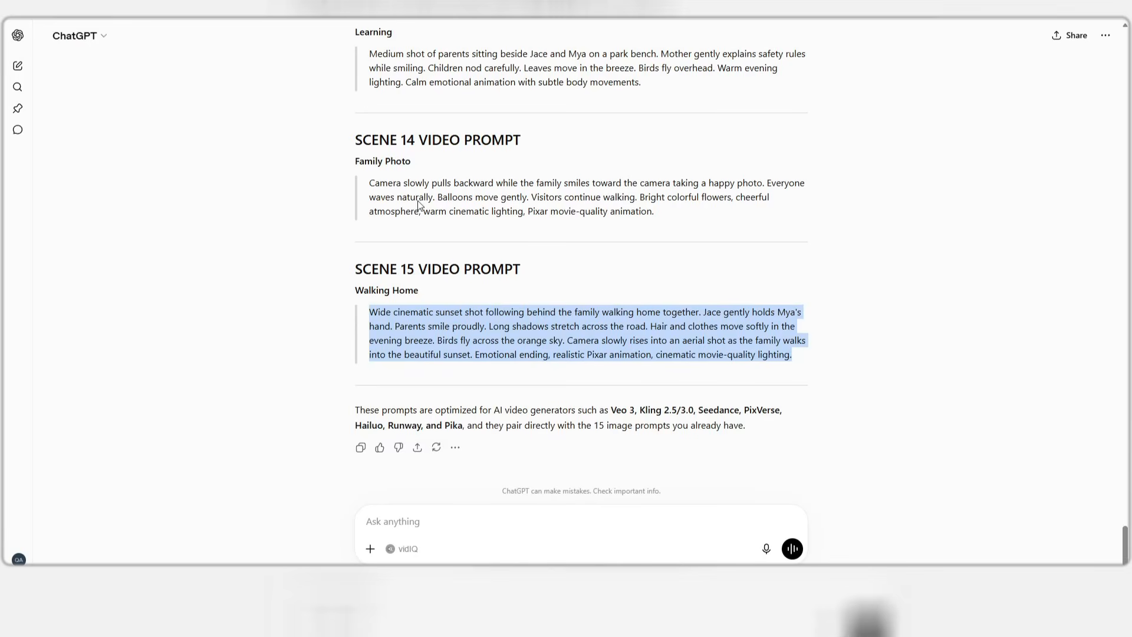
scroll(518, 339, up, 20)
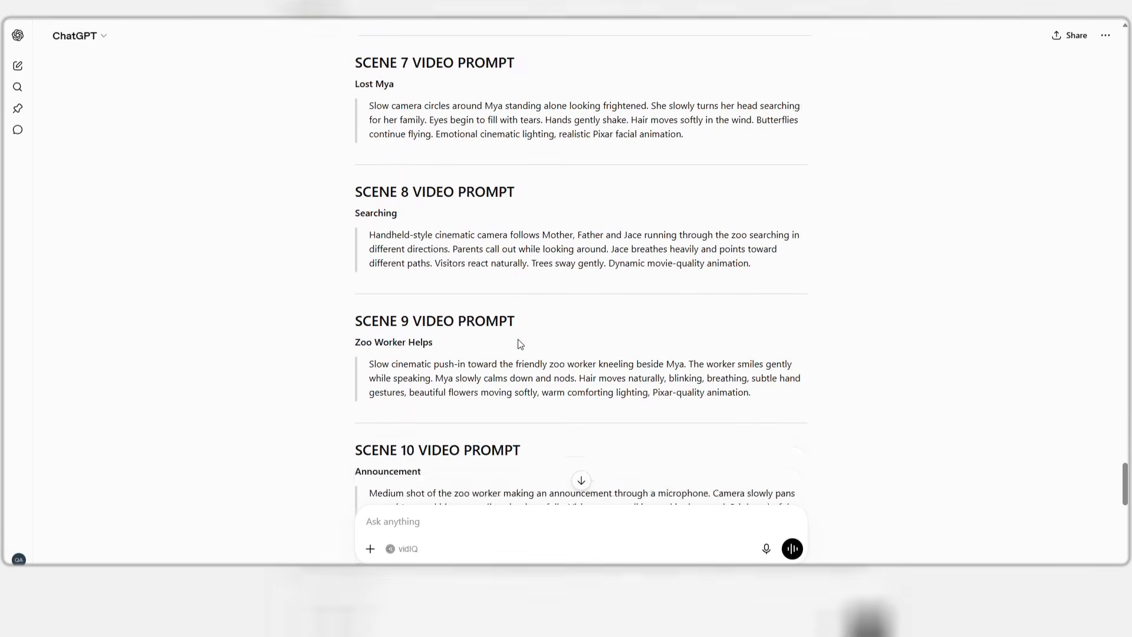
scroll(518, 339, up, 8)
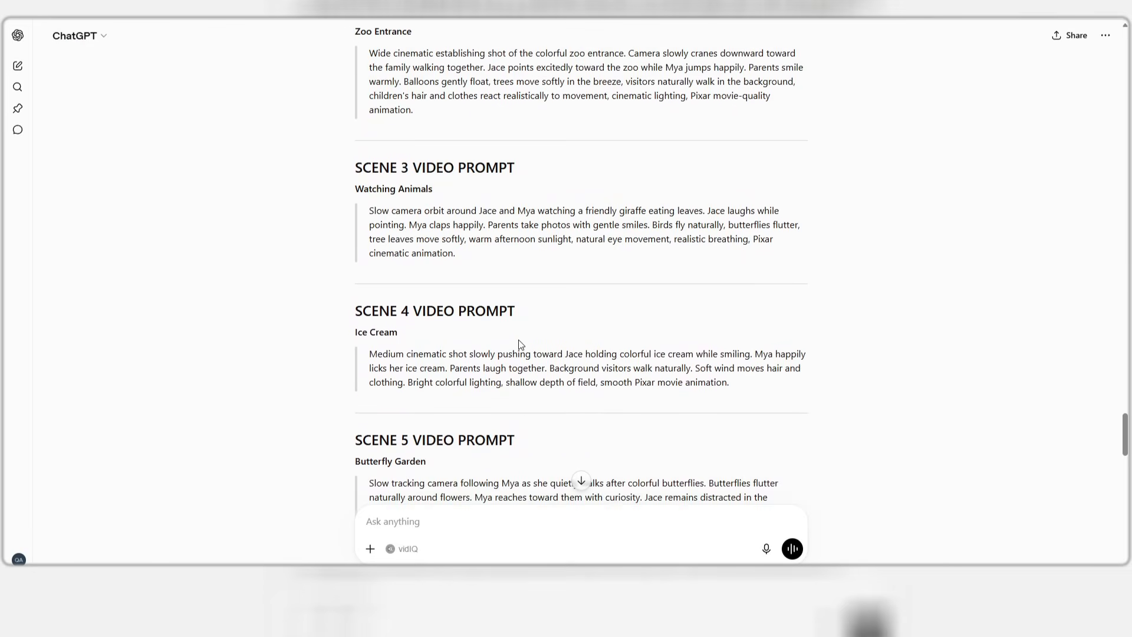
scroll(518, 339, up, 2)
triple_click(469, 206)
right_click(470, 209)
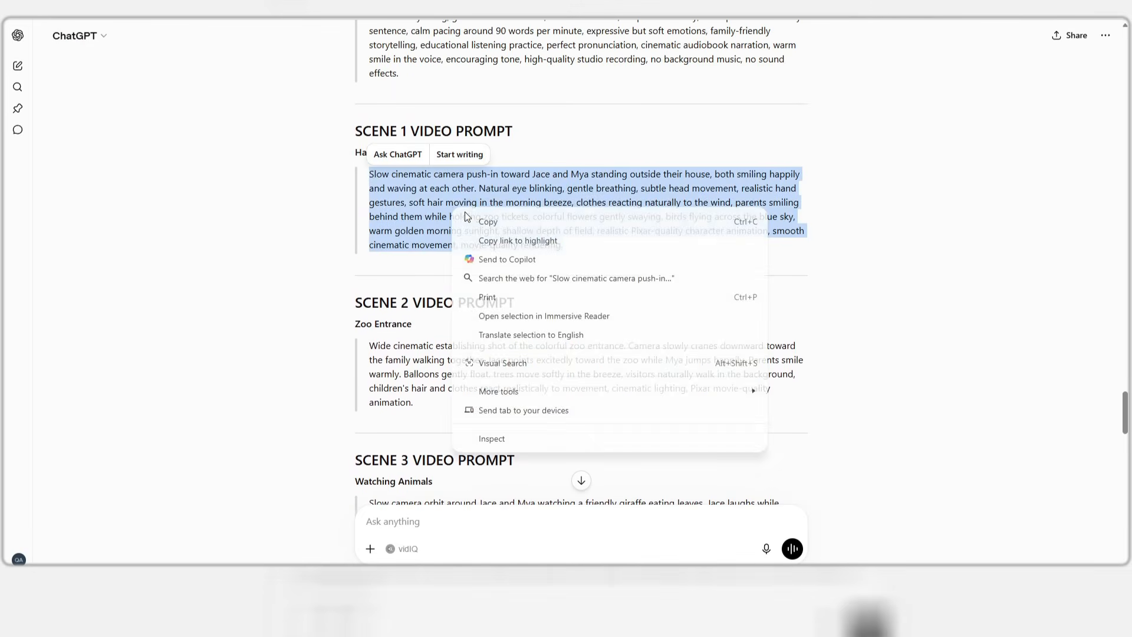
click(480, 213)
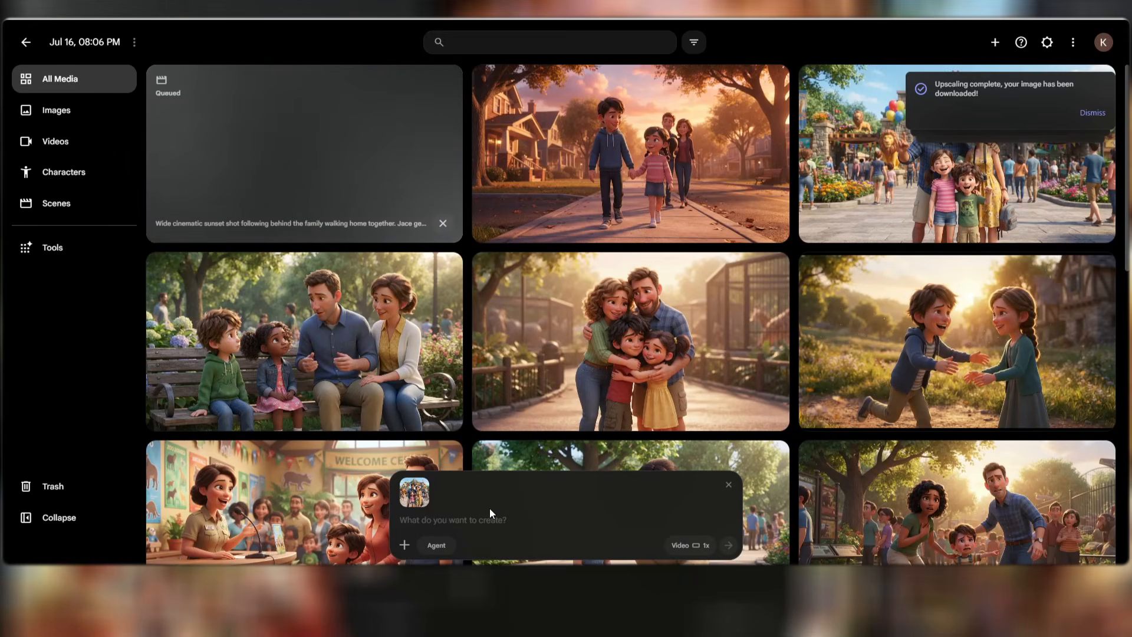
- Paste the Scene 1 video prompt in Flow and generate a video from the attached family photo image
right_click(488, 509)
right_click(472, 519)
click(508, 336)
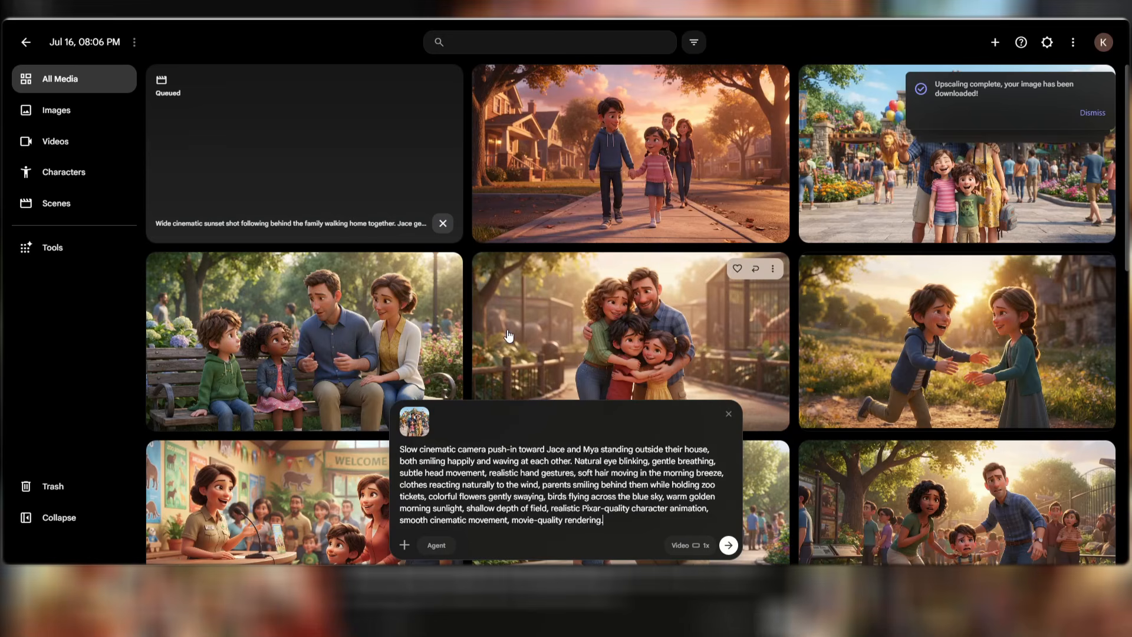
click(728, 546)
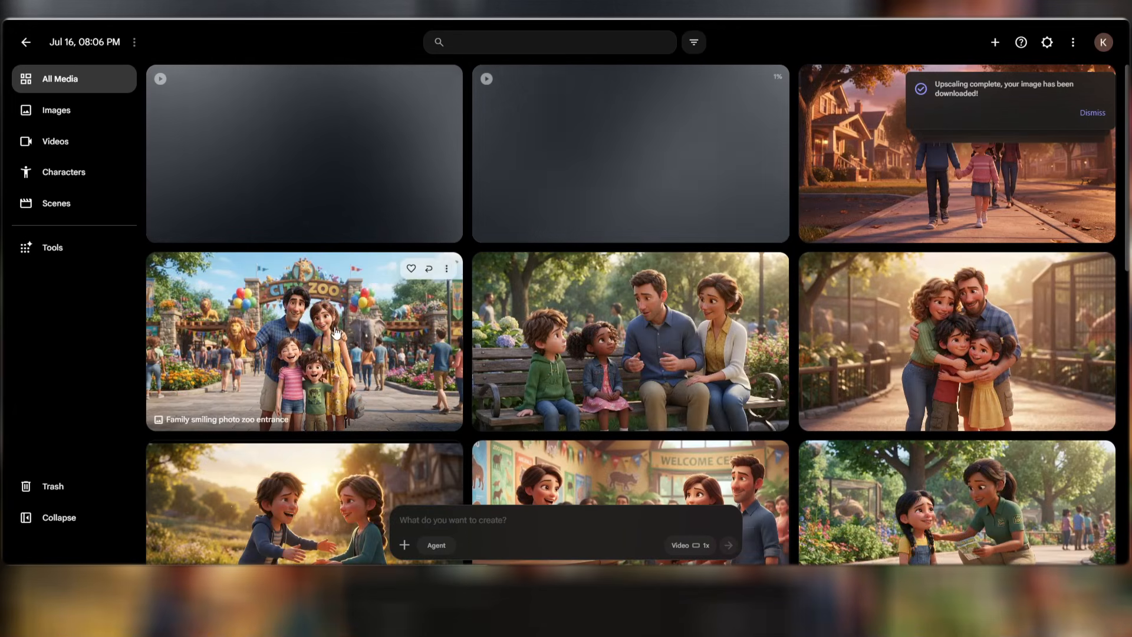
- Generate a video from the "Family smiling photo zoo entrance" image using the Scene 2 "Zoo Entrance" video prompt from ChatGPT
drag(304, 342, 448, 521)
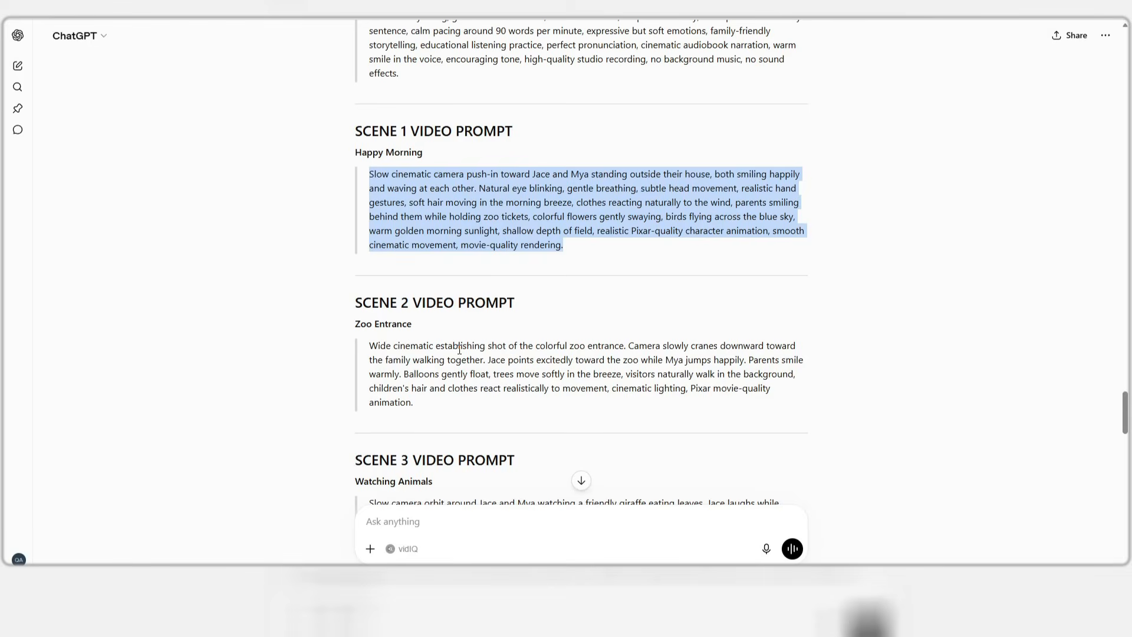
triple_click(457, 345)
triple_click(478, 361)
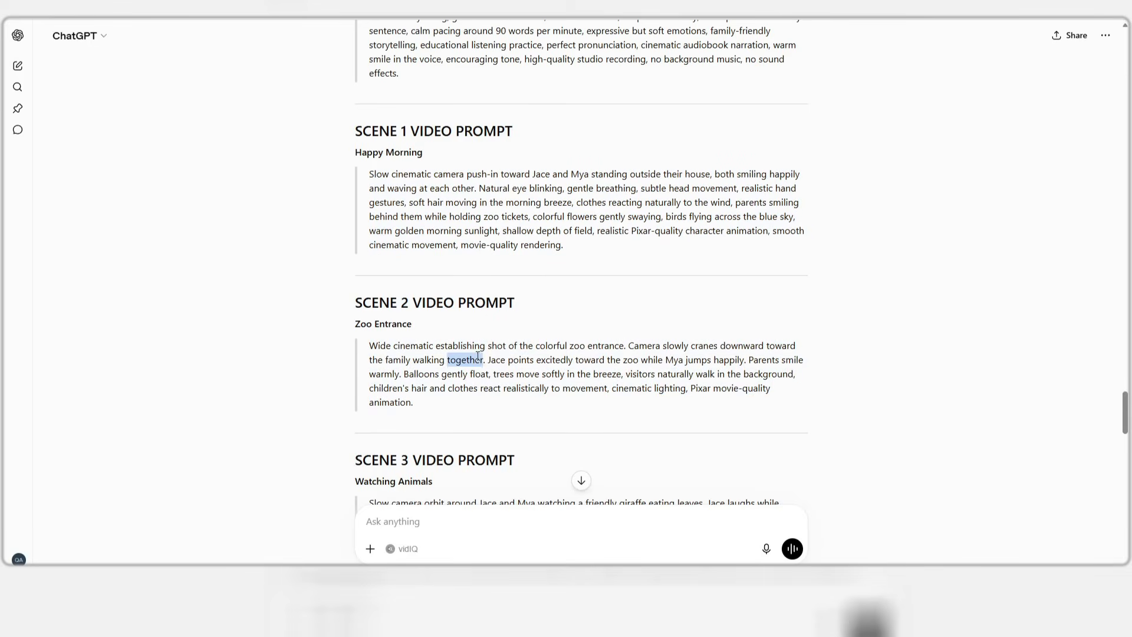
right_click(477, 361)
click(525, 130)
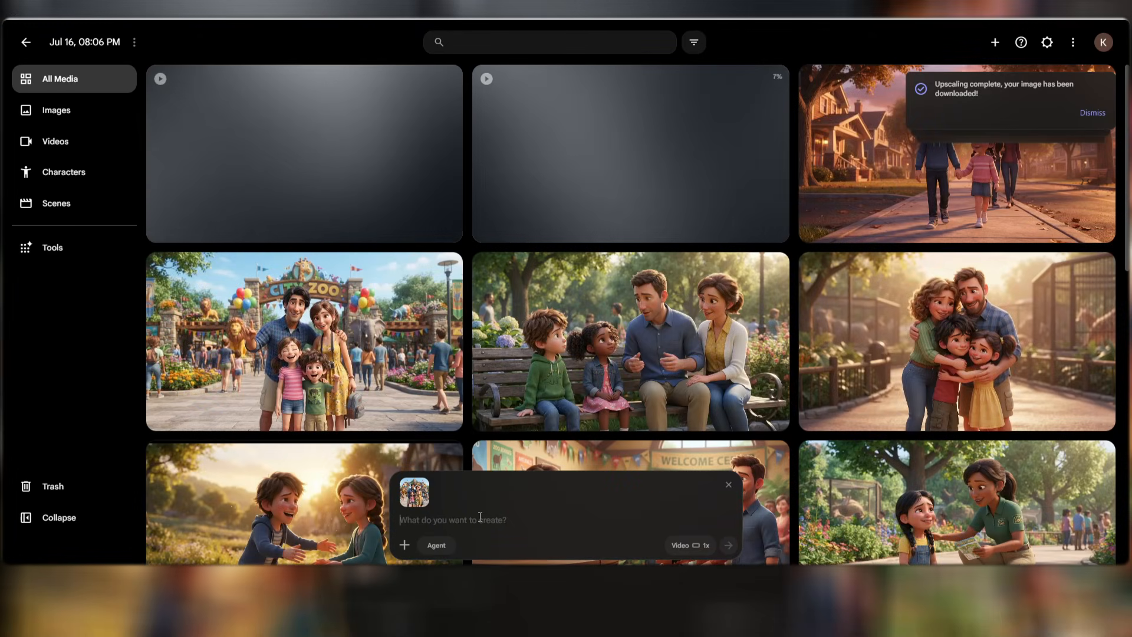
right_click(480, 517)
click(515, 333)
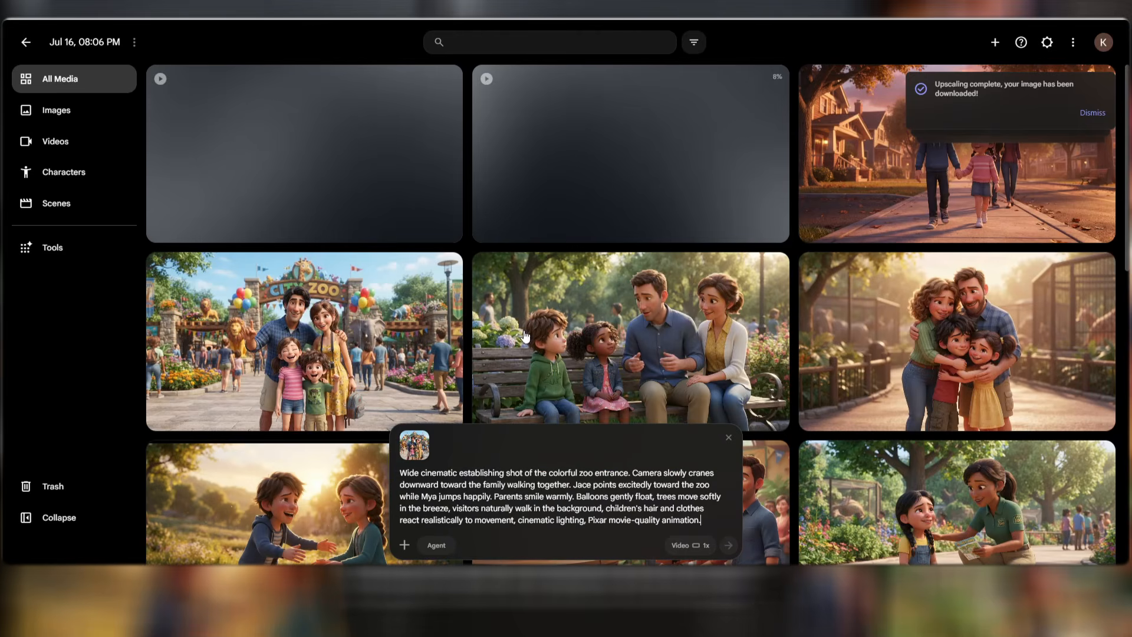
click(728, 544)
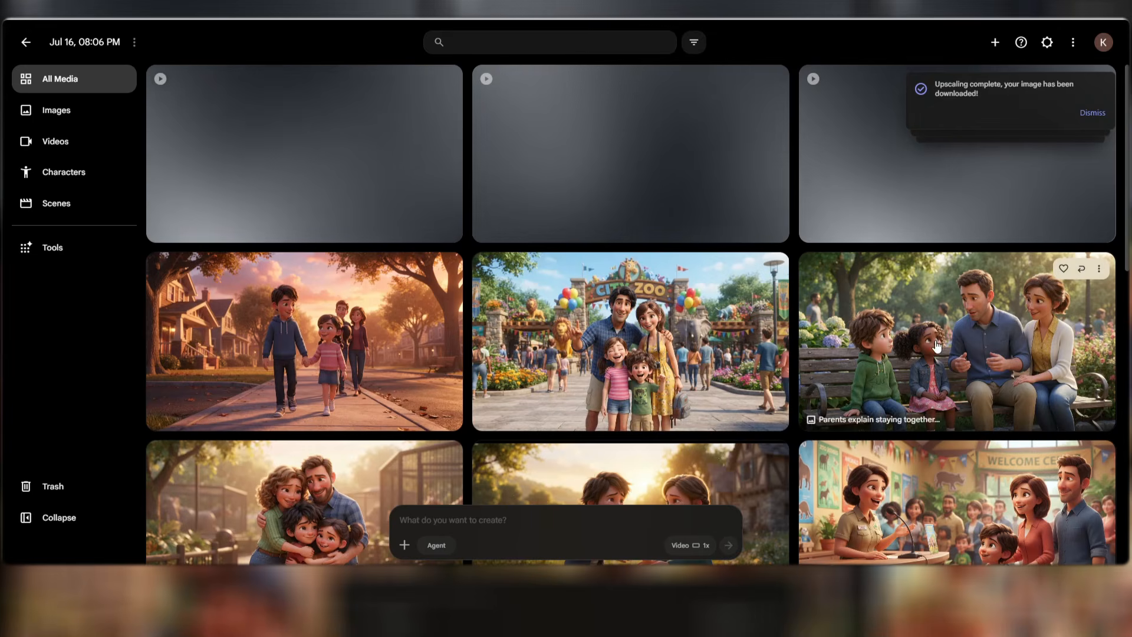
- Attach the park bench image of the parents explaining to the prompt and copy the Scene 3 "Watching Animals" video prompt from ChatGPT
drag(920, 354, 560, 535)
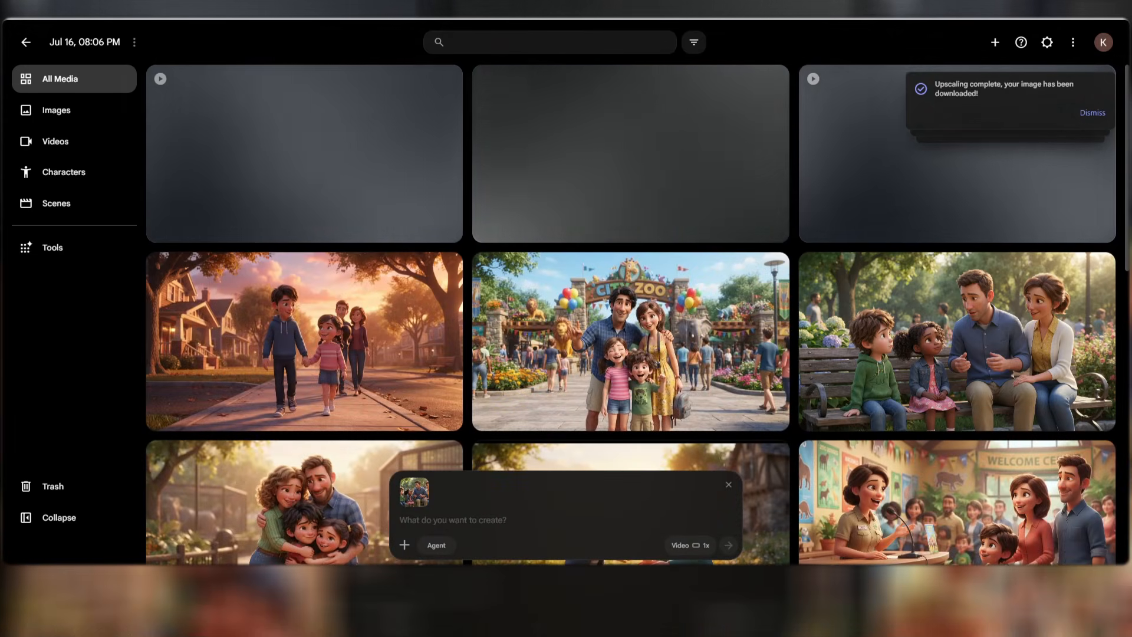
click(295, 6)
scroll(473, 382, down, 3)
scroll(484, 385, down, 2)
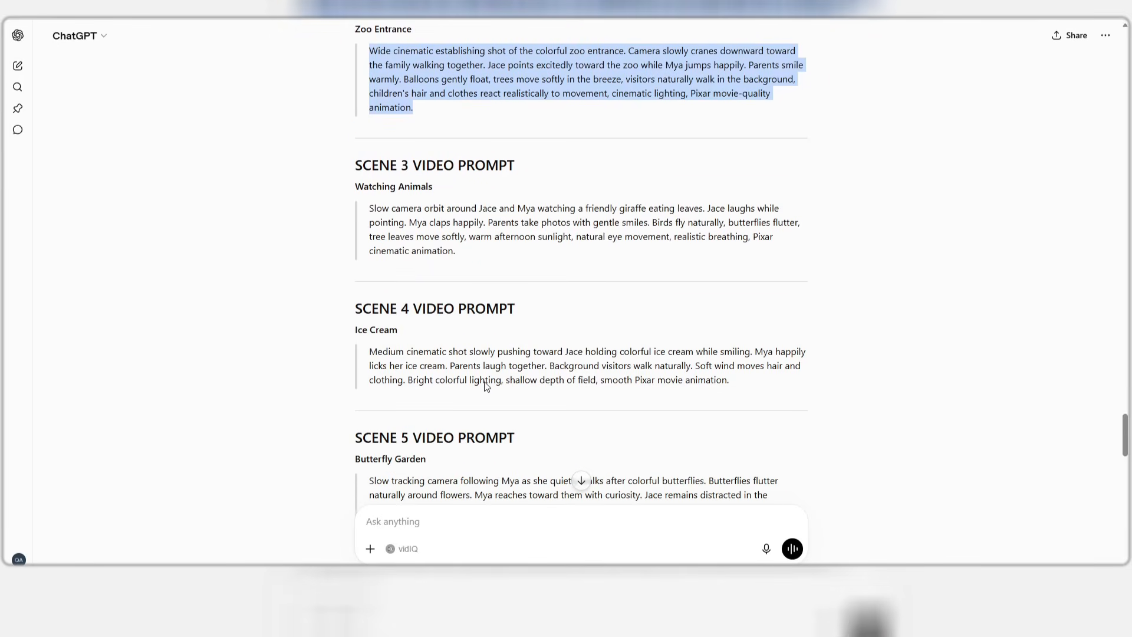
click(434, 224)
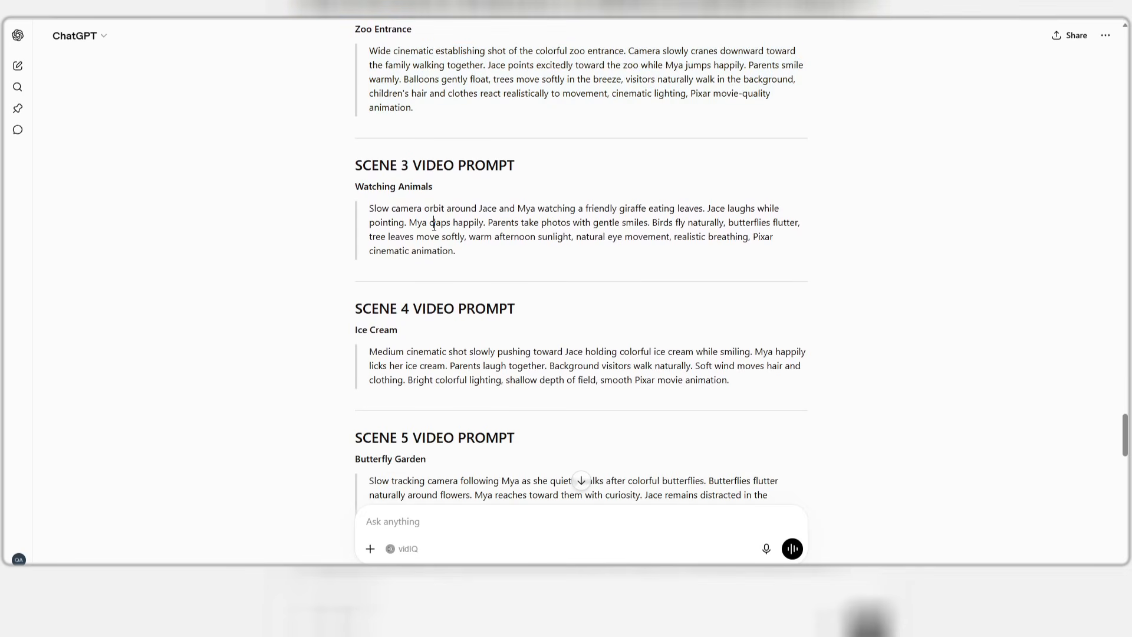
right_click(432, 226)
click(506, 242)
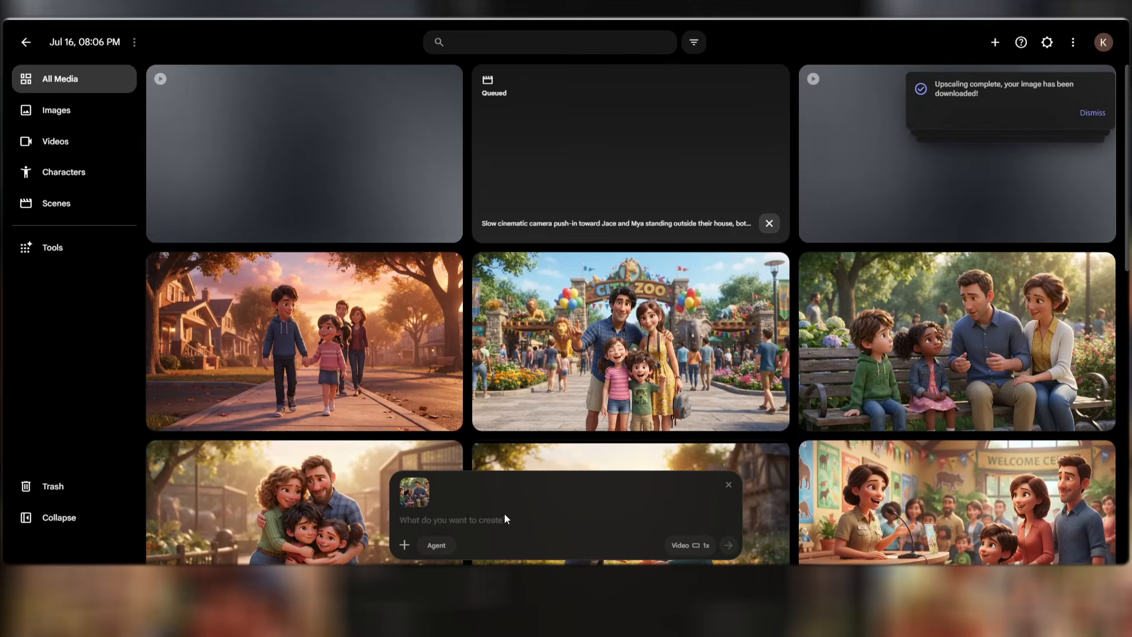
- Paste the Scene 3 video prompt in Flow and generate a video from the attached park bench image
right_click(502, 512)
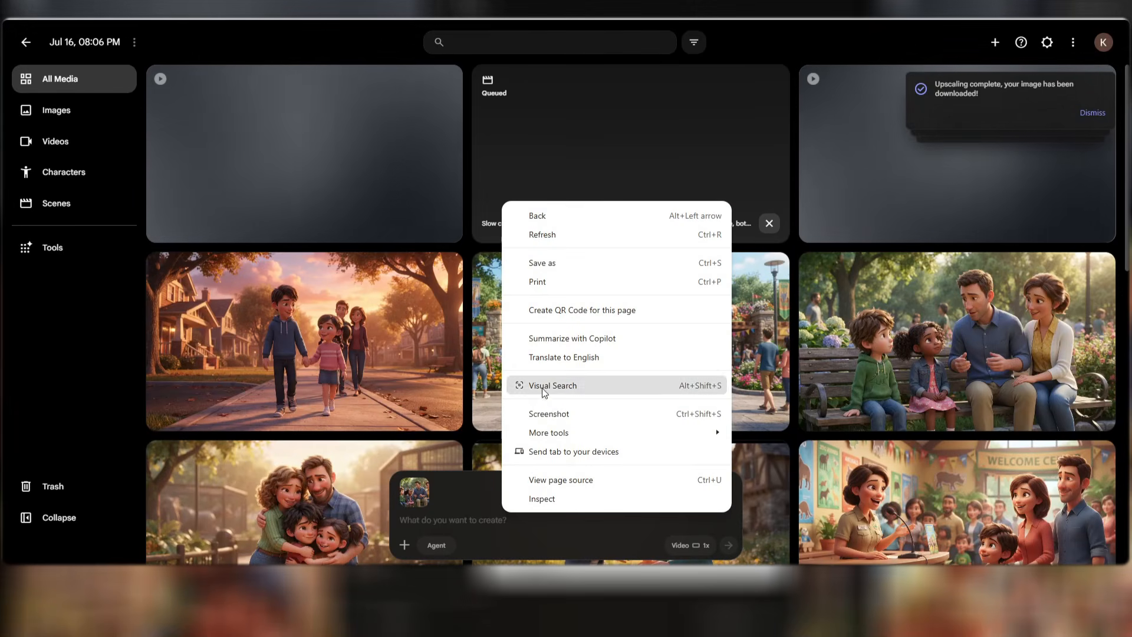
click(465, 518)
right_click(465, 518)
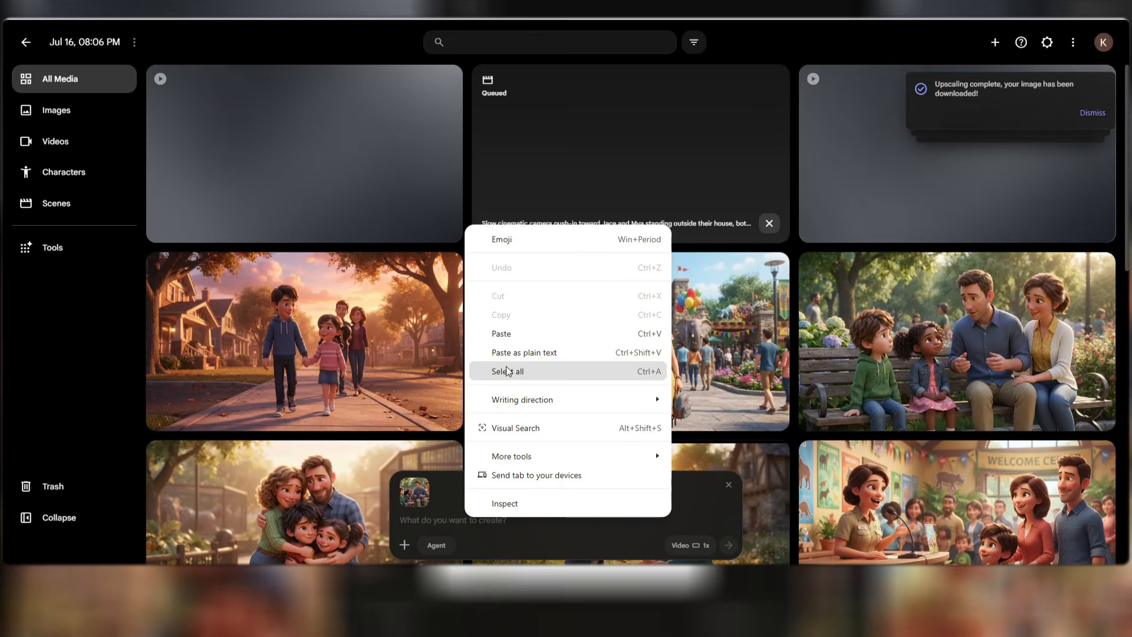
click(502, 333)
click(729, 544)
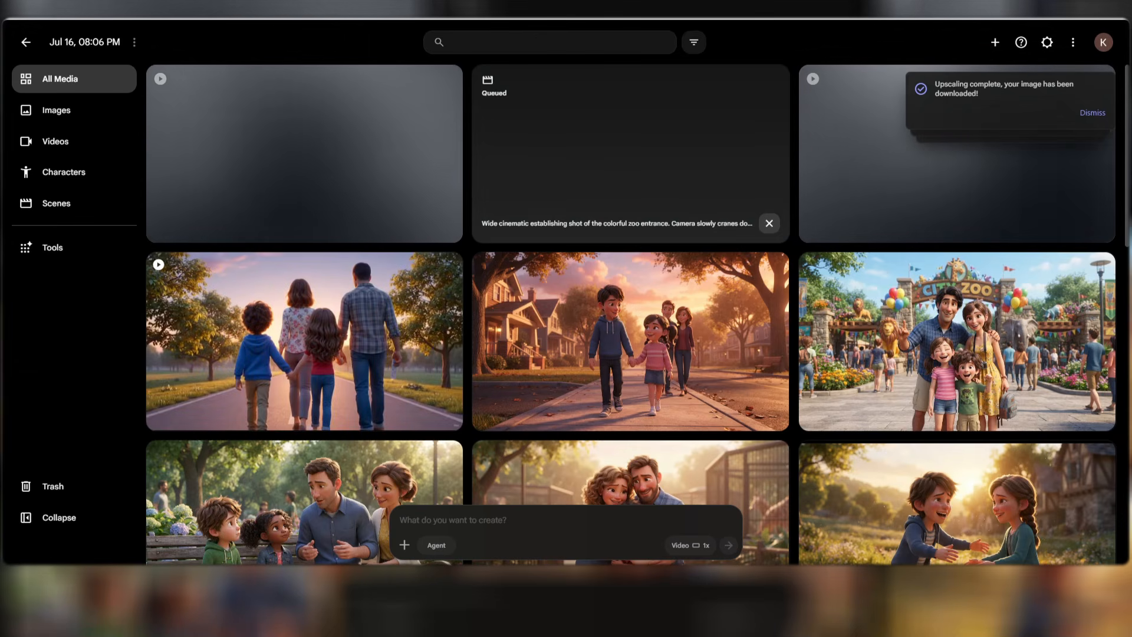
- Find the image of the girl watching butterflies in the garden and attach it to the video prompt
scroll(808, 382, down, 3)
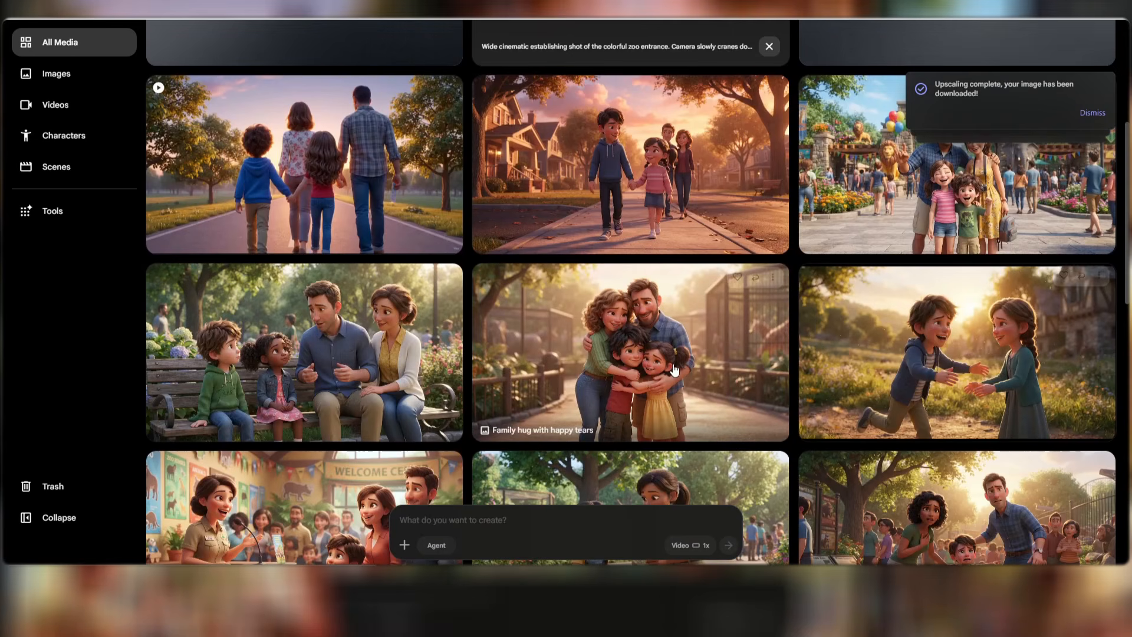
scroll(439, 381, down, 3)
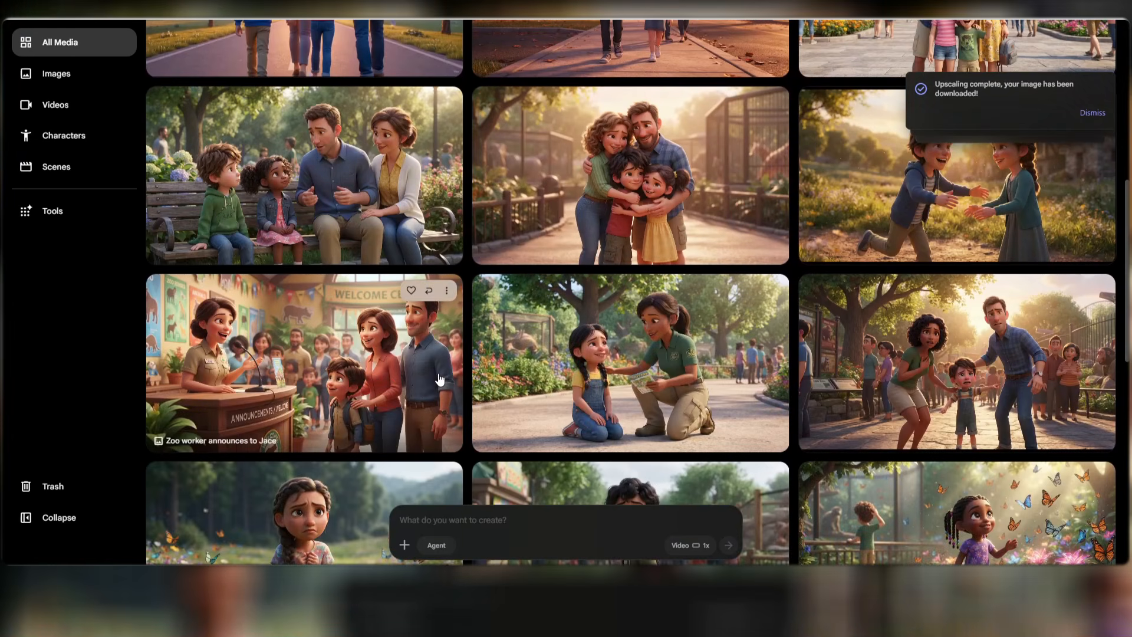
scroll(590, 366, down, 2)
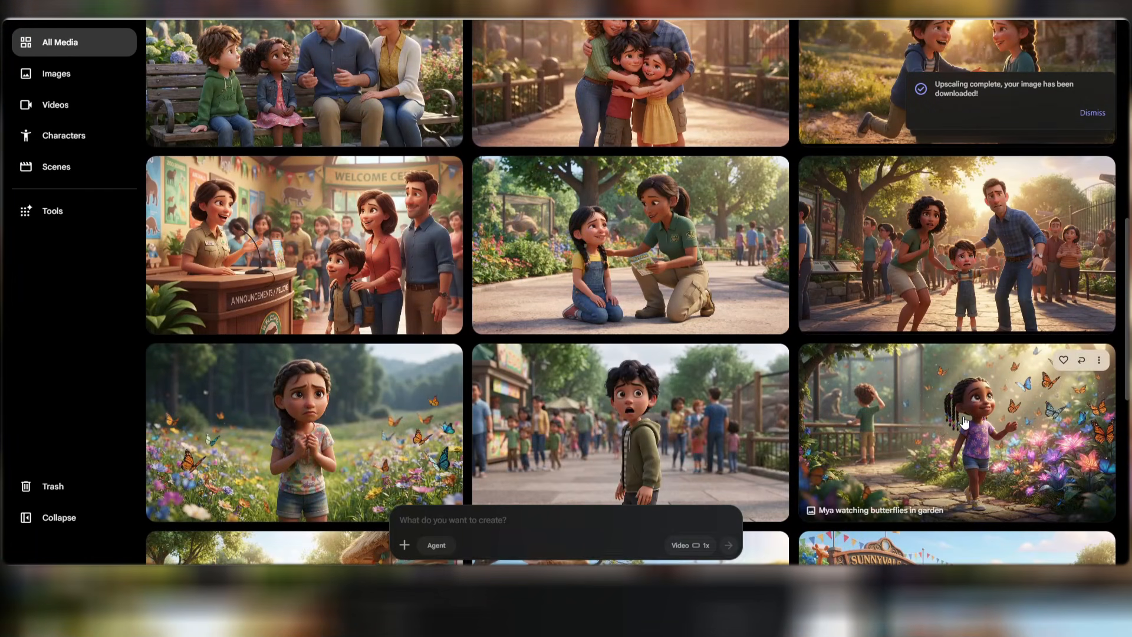
drag(964, 422, 613, 522)
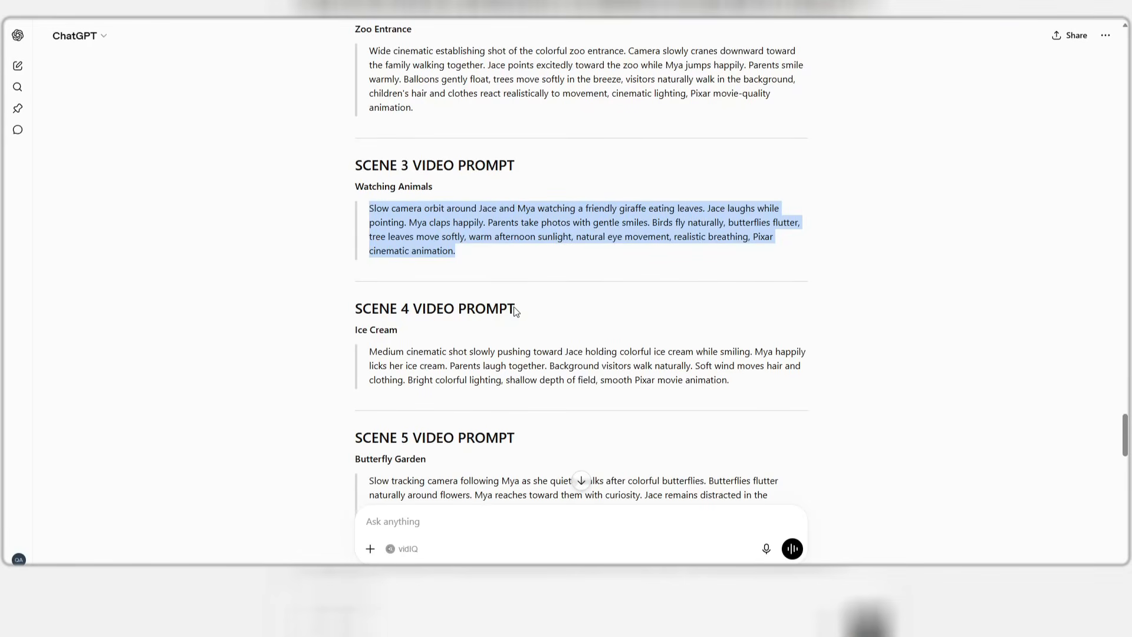
- Copy the Scene 5 "Butterfly Garden" video prompt from ChatGPT and use it in Flow to generate a video from the attached butterfly image
scroll(488, 375, down, 2)
triple_click(481, 377)
right_click(475, 383)
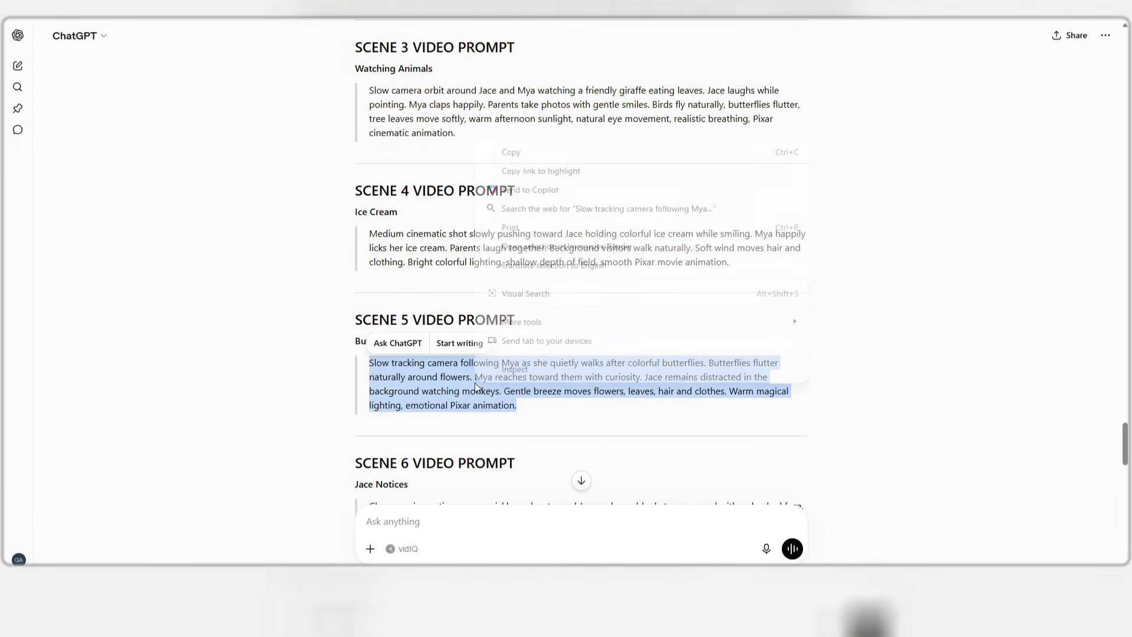
click(512, 154)
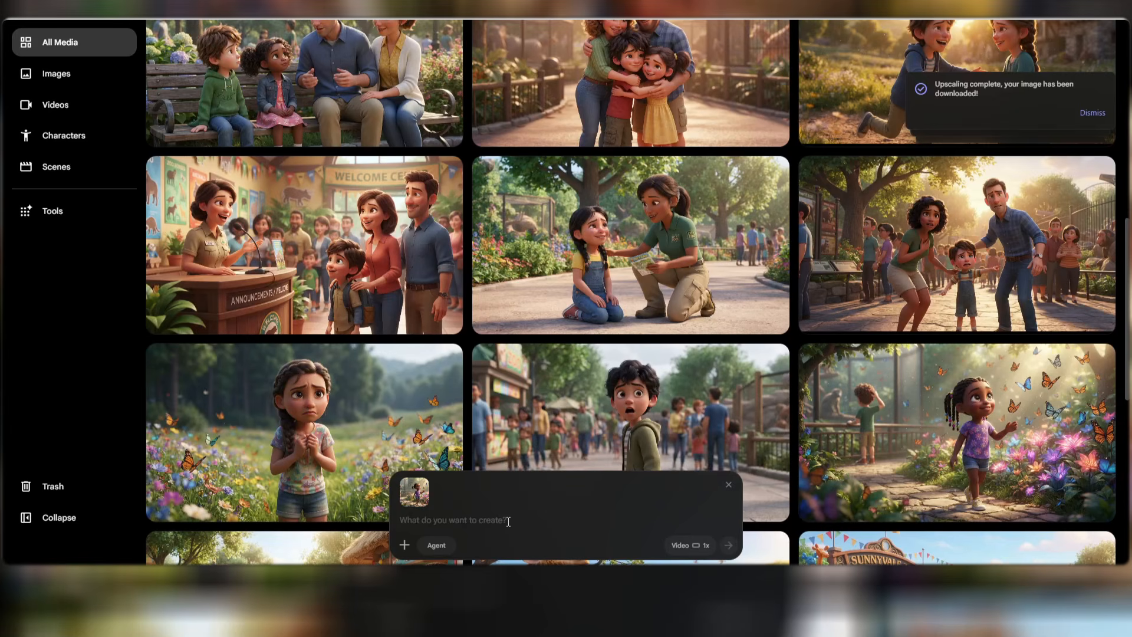
right_click(508, 521)
click(561, 360)
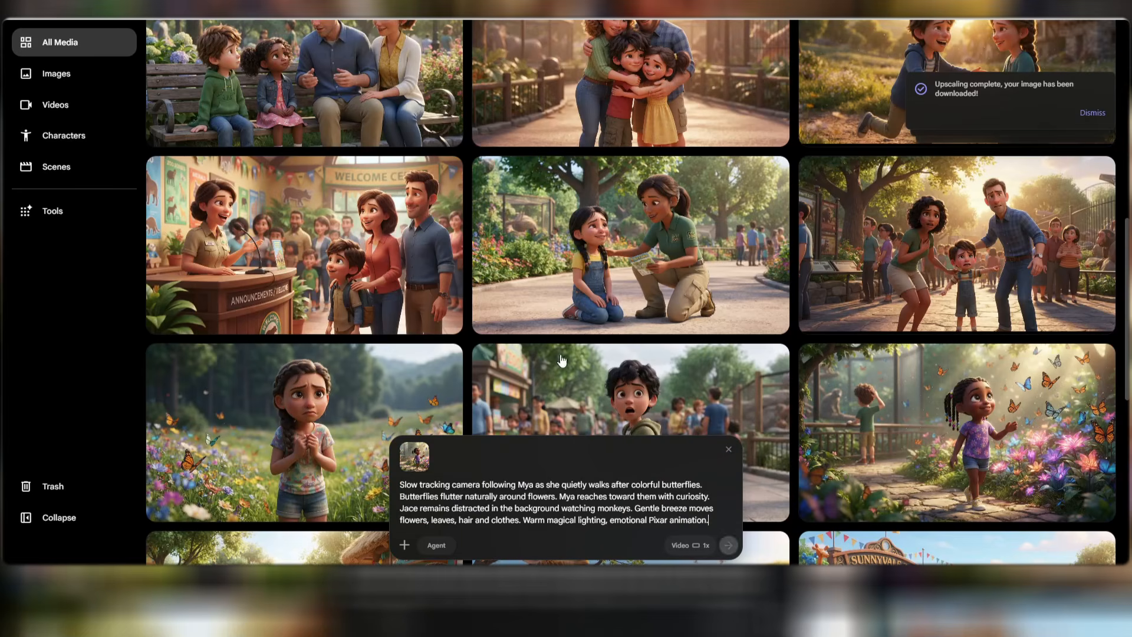
click(729, 544)
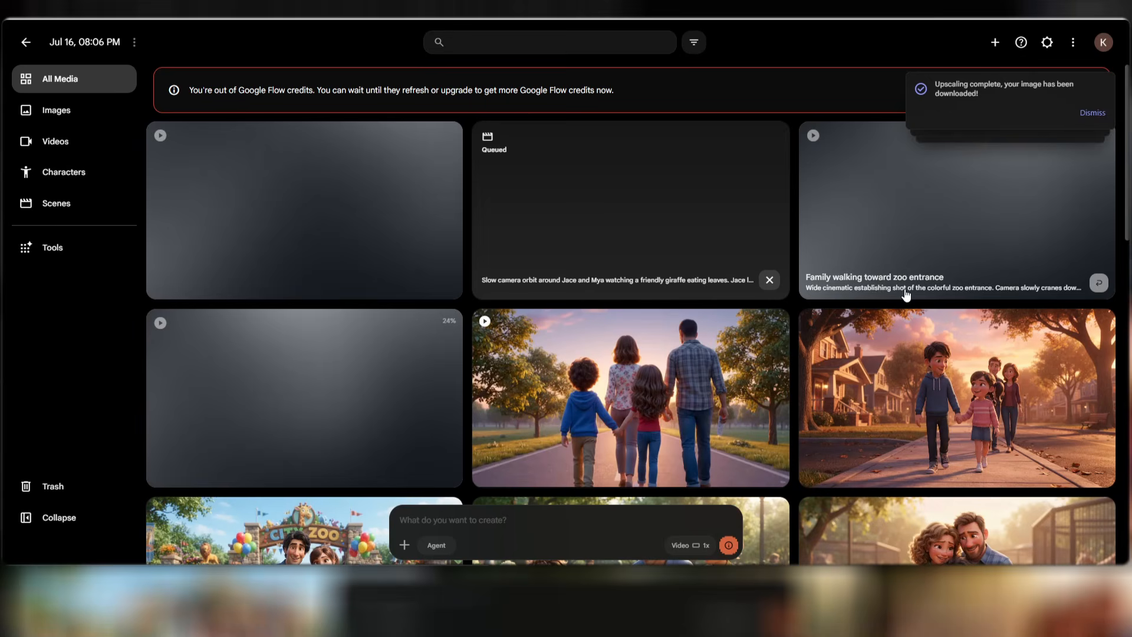
- Preview the "Family walking home sunset" video in full screen and return to the project's media
click(655, 395)
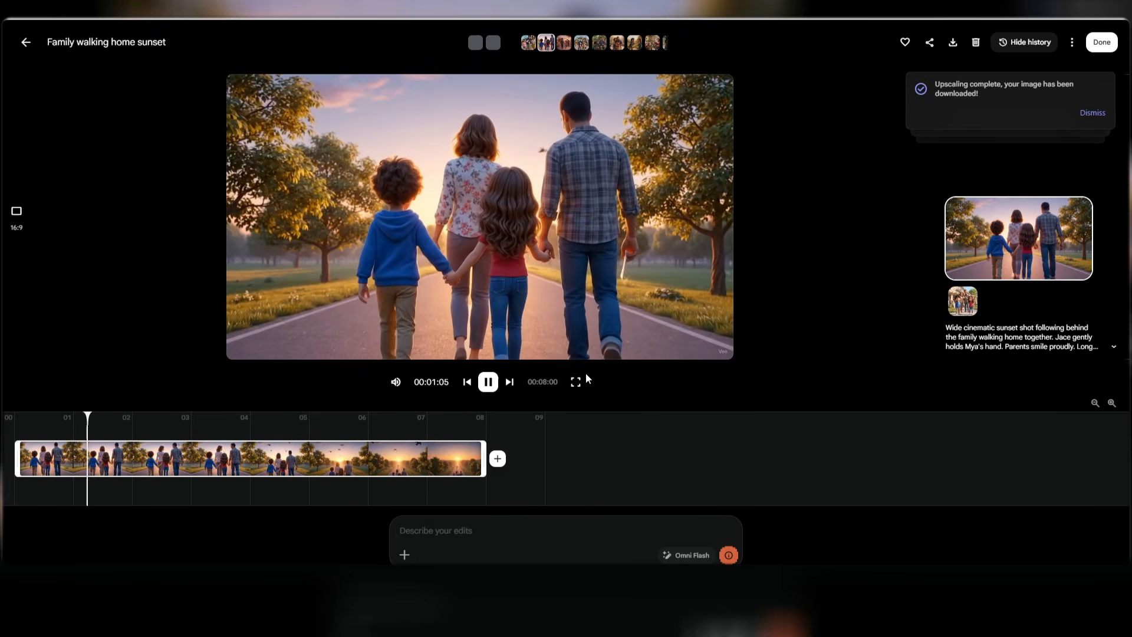
click(575, 381)
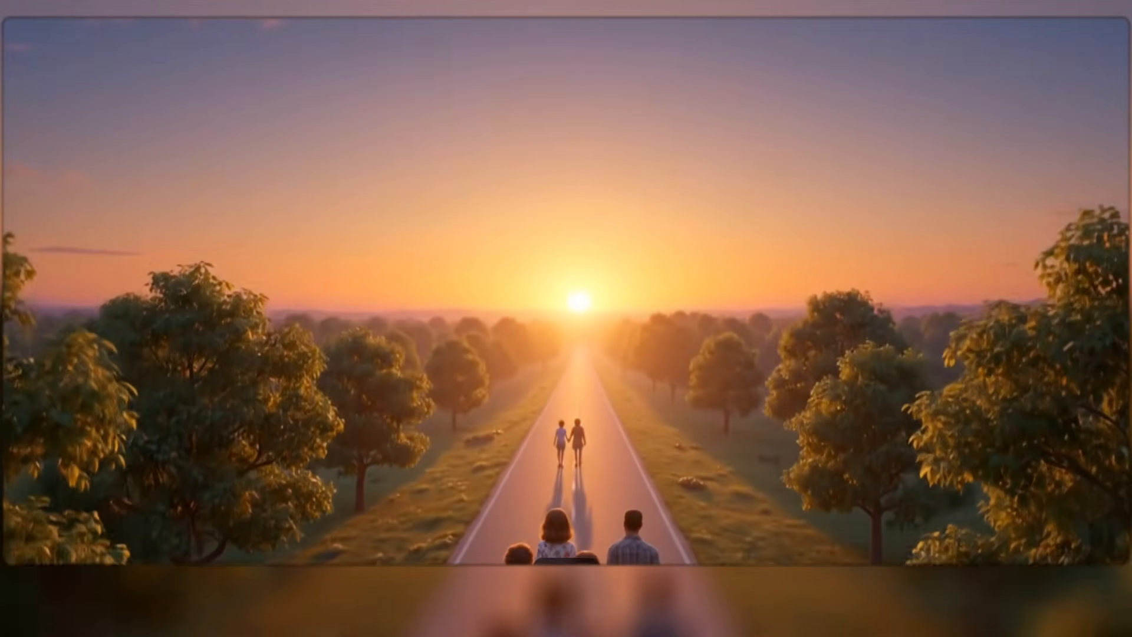
key(Escape)
click(26, 42)
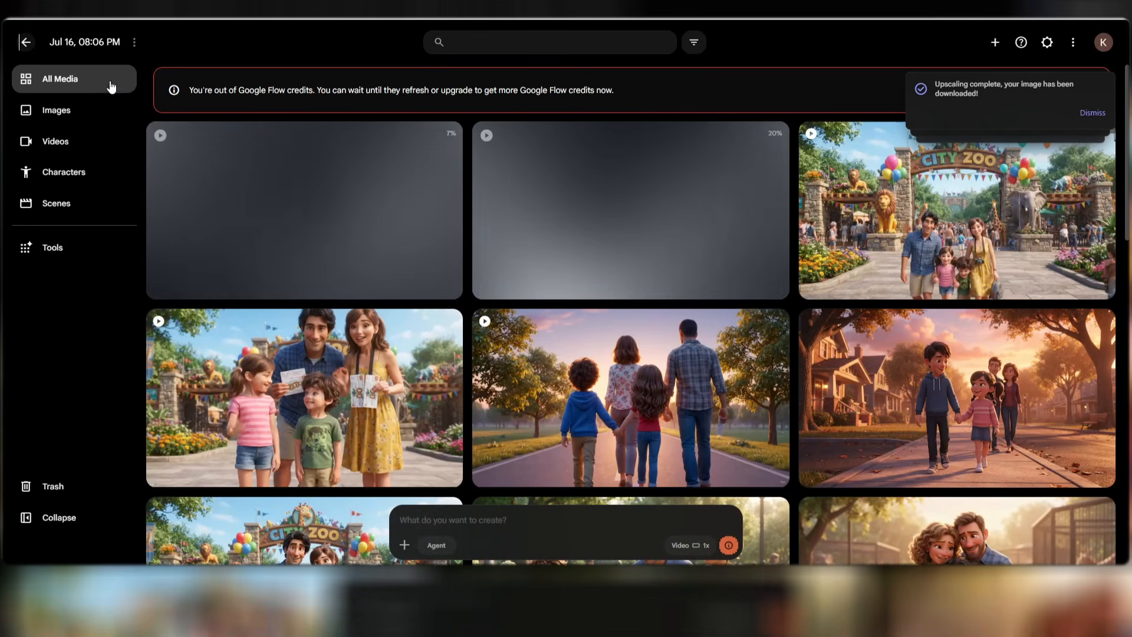
- Play the Scene 1 video of the two children waving in full screen and return to the project's media
click(354, 404)
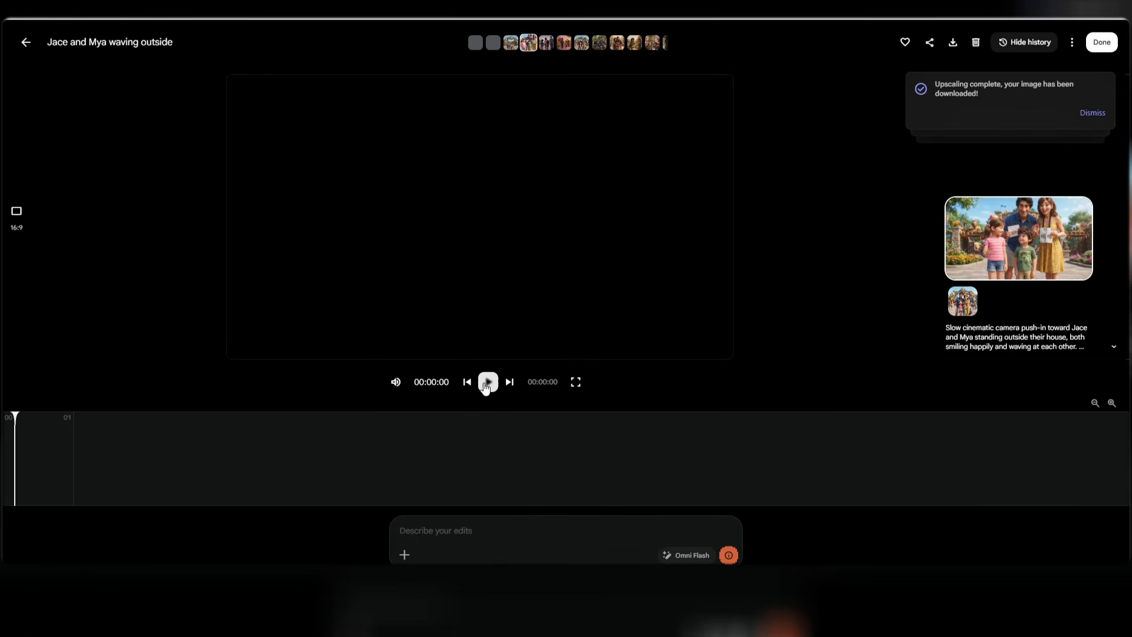
click(575, 381)
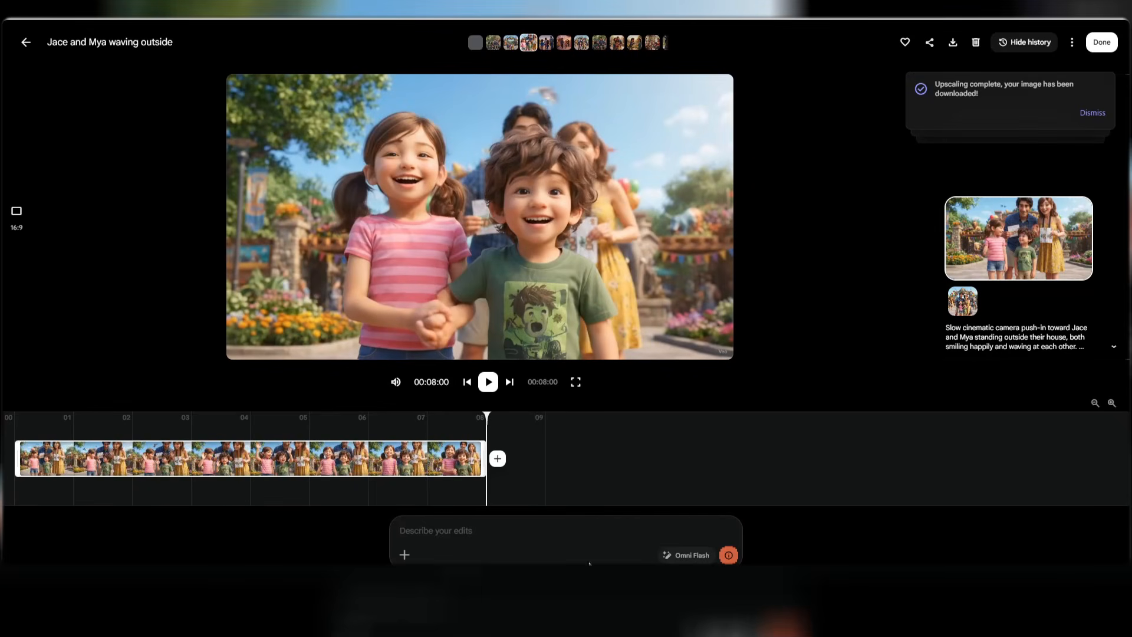
click(27, 43)
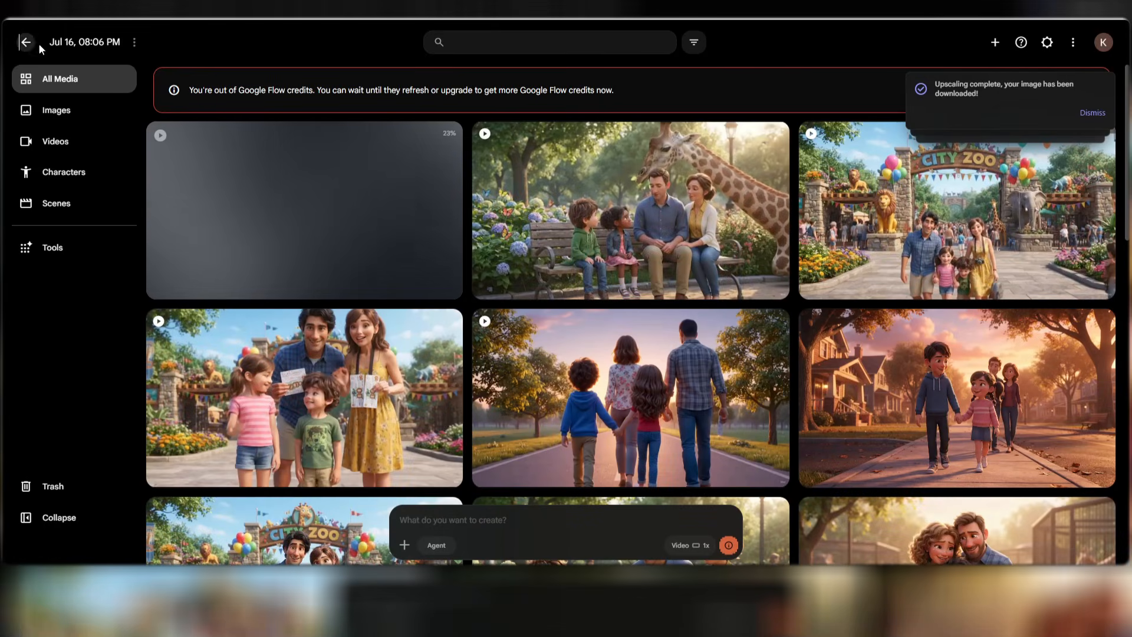
- Open the "Family walking toward zoo entrance" video for preview
click(896, 244)
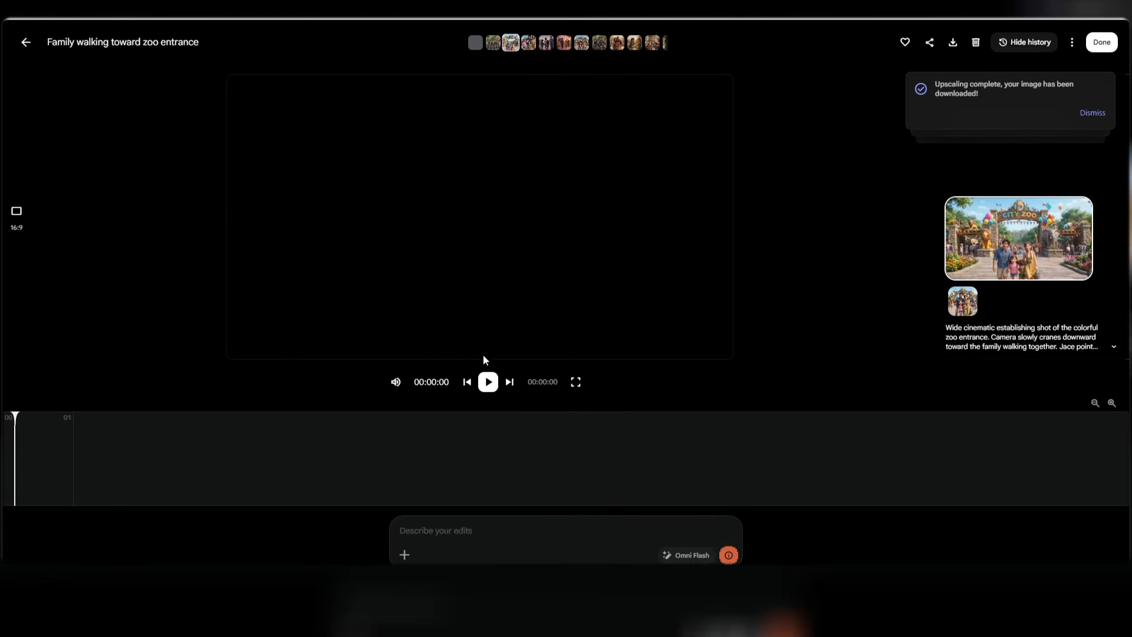